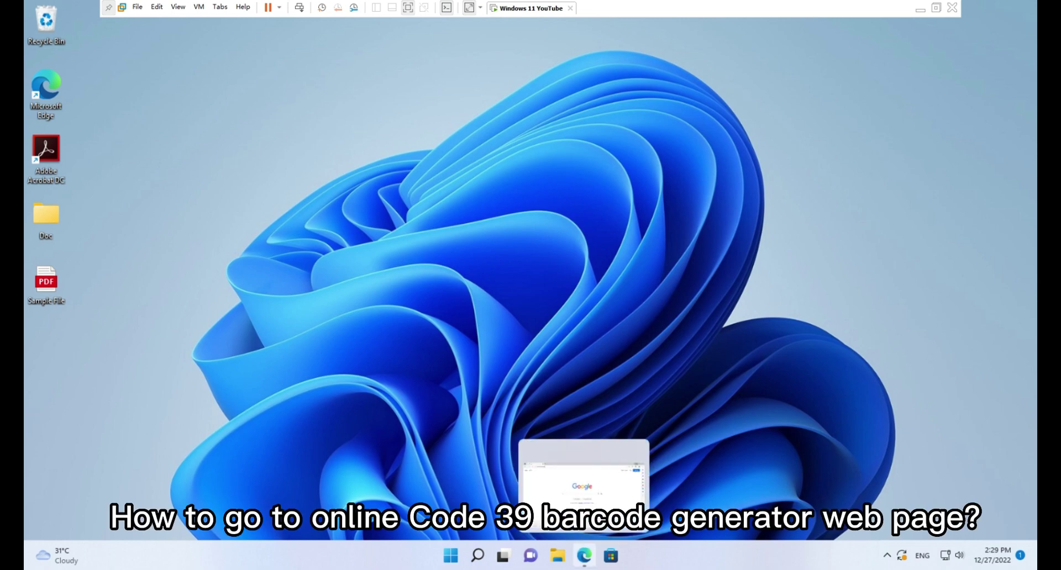
Step: In the maximized Edge window, replace Google with onbarcode.com and load the site
{"action": "left_click", "coordinate": [587, 553]}
{"action": "left_click", "coordinate": [587, 553]}
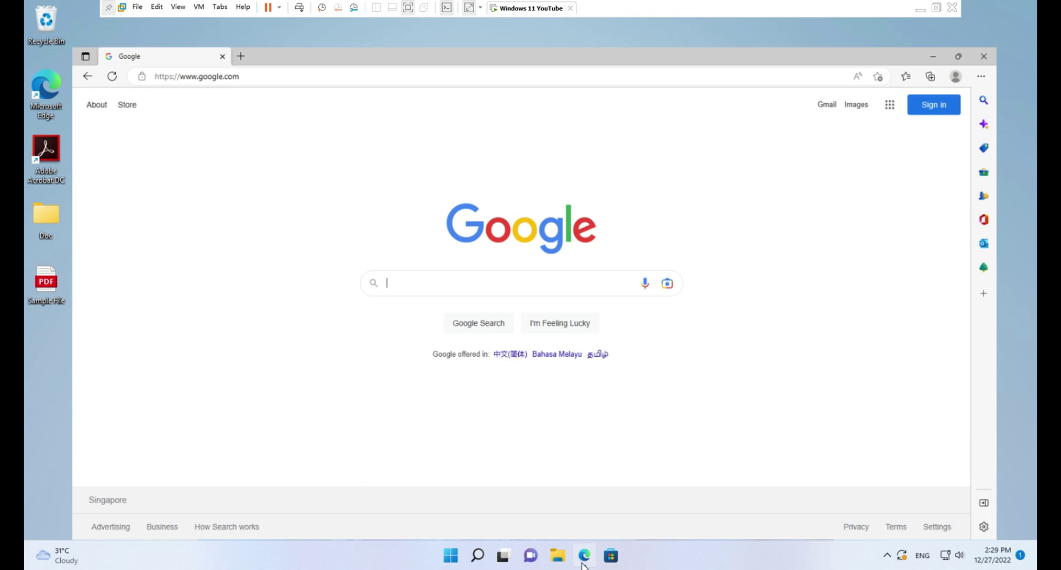
{"action": "left_click", "coordinate": [244, 32]}
{"action": "key", "text": "BackSpace"}
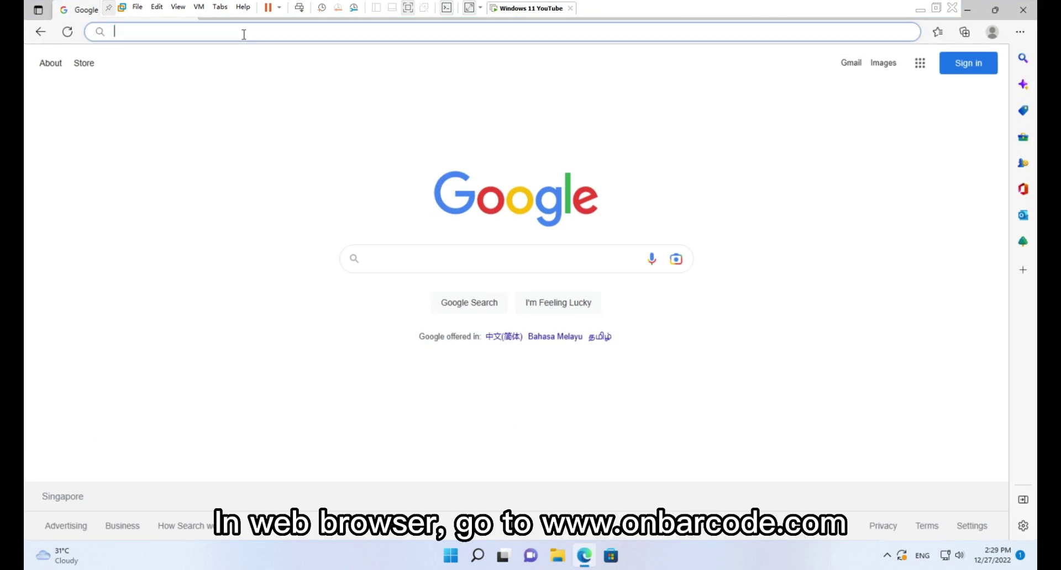
{"action": "type", "text": "onbarcode.com"}
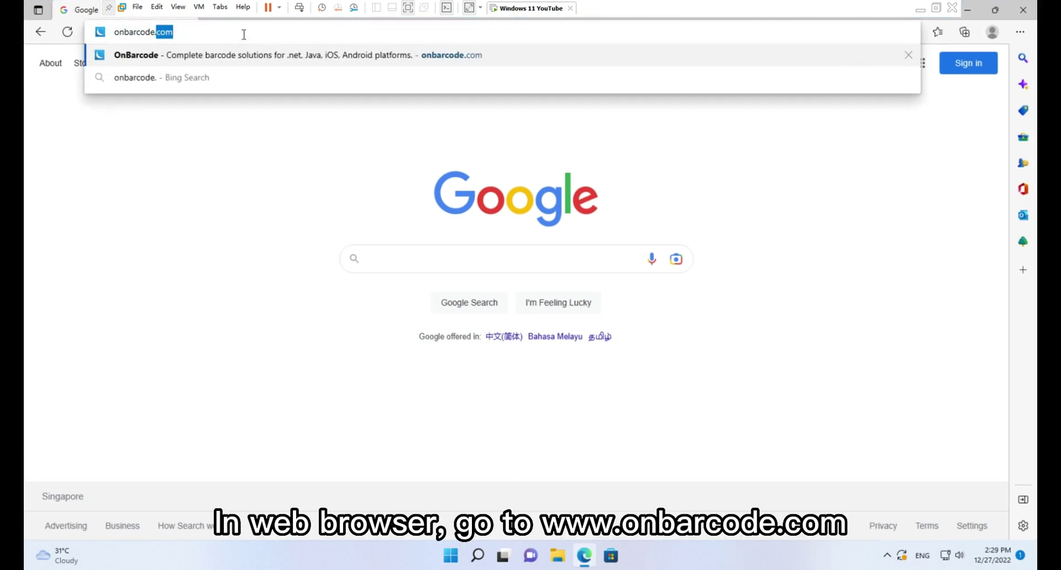
{"action": "key", "text": "Return"}
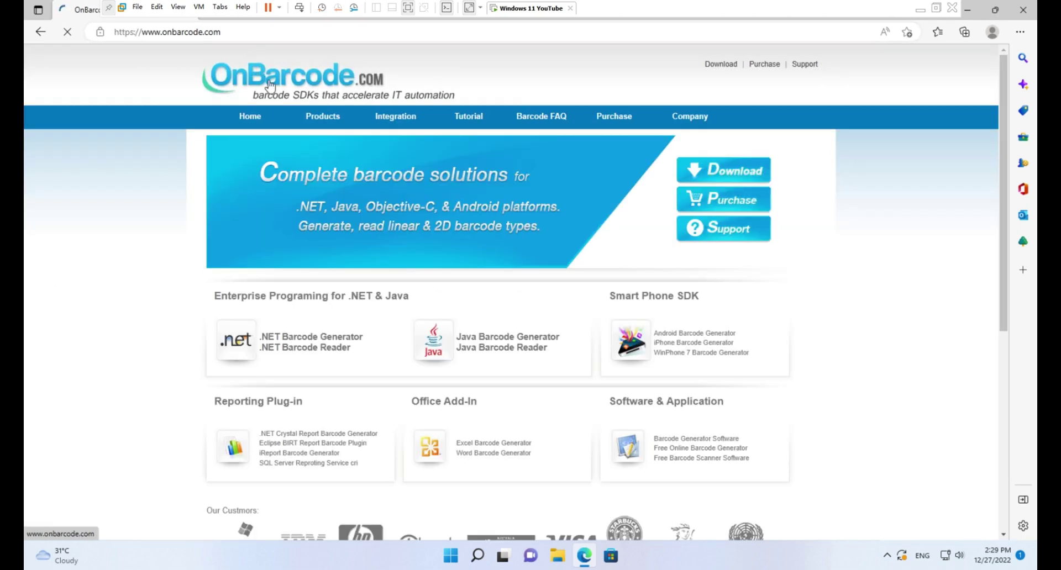
Step: Go to Free Online Barcode Generator via the Products > Barcode Software menu
{"action": "mouse_move", "coordinate": [323, 117]}
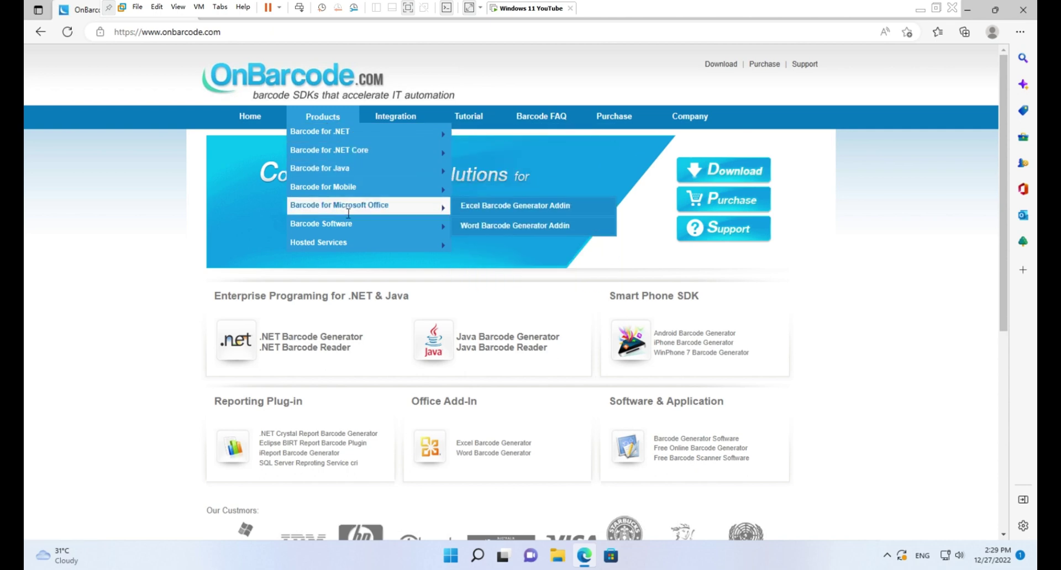
{"action": "mouse_move", "coordinate": [352, 231]}
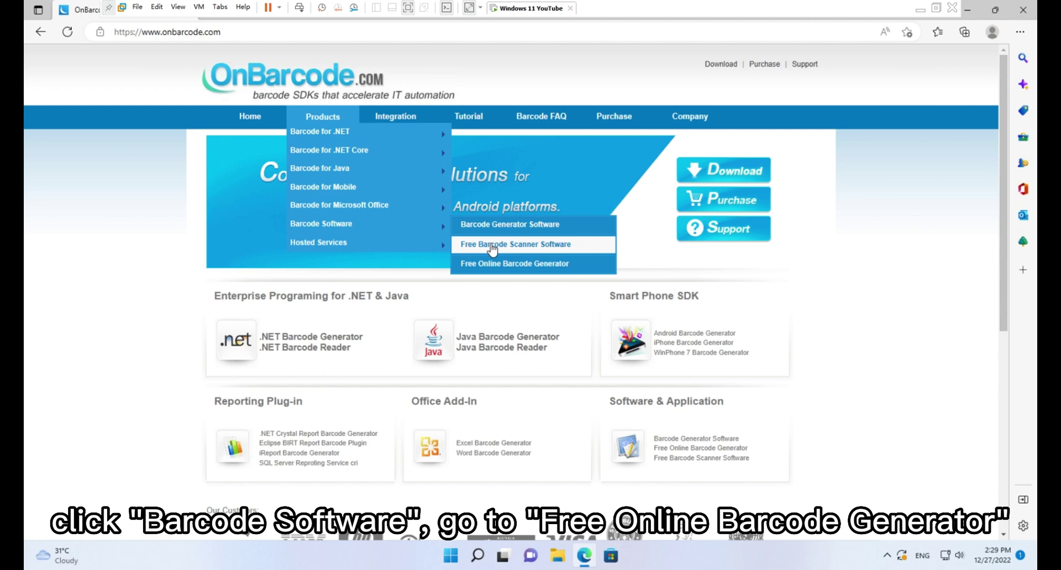
{"action": "left_click", "coordinate": [494, 270]}
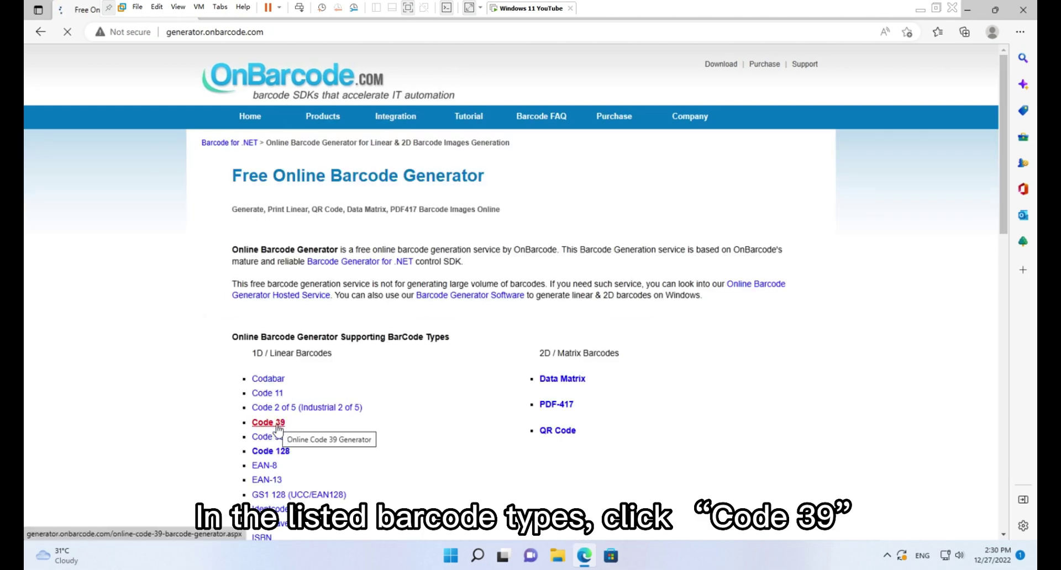
Step: Open the Code 39 generator and select its sample encoding data 1234567
{"action": "left_click", "coordinate": [278, 426]}
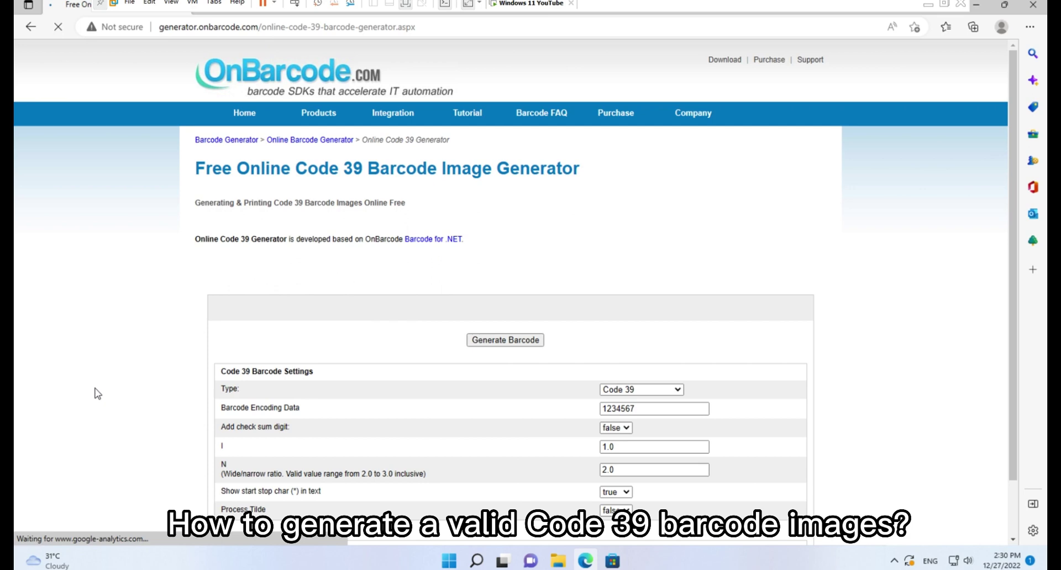
{"action": "scroll", "coordinate": [97, 394], "scroll_direction": "down", "scroll_amount": 5}
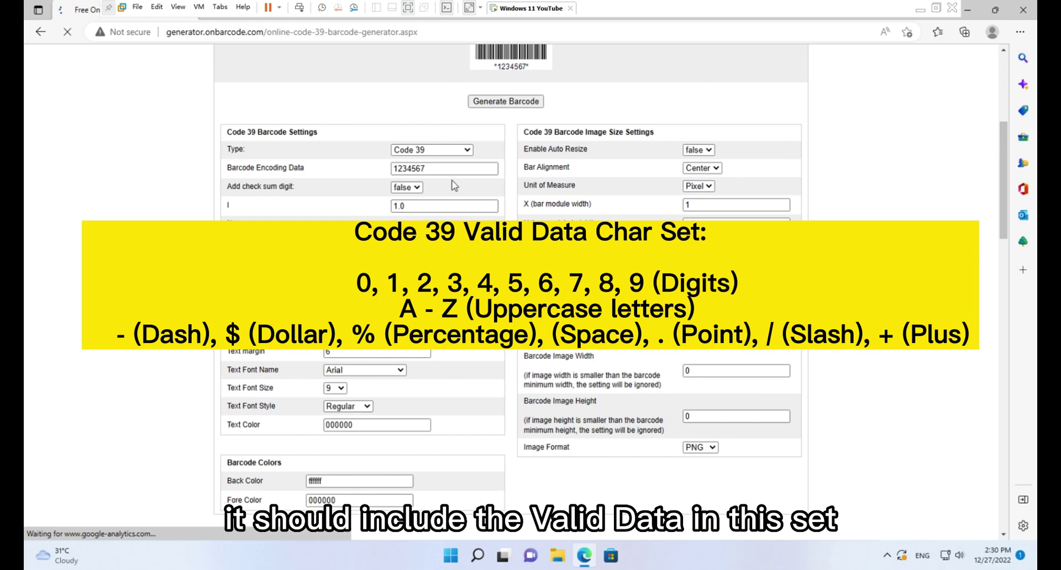
{"action": "left_click_drag", "start_coordinate": [453, 168], "coordinate": [326, 173]}
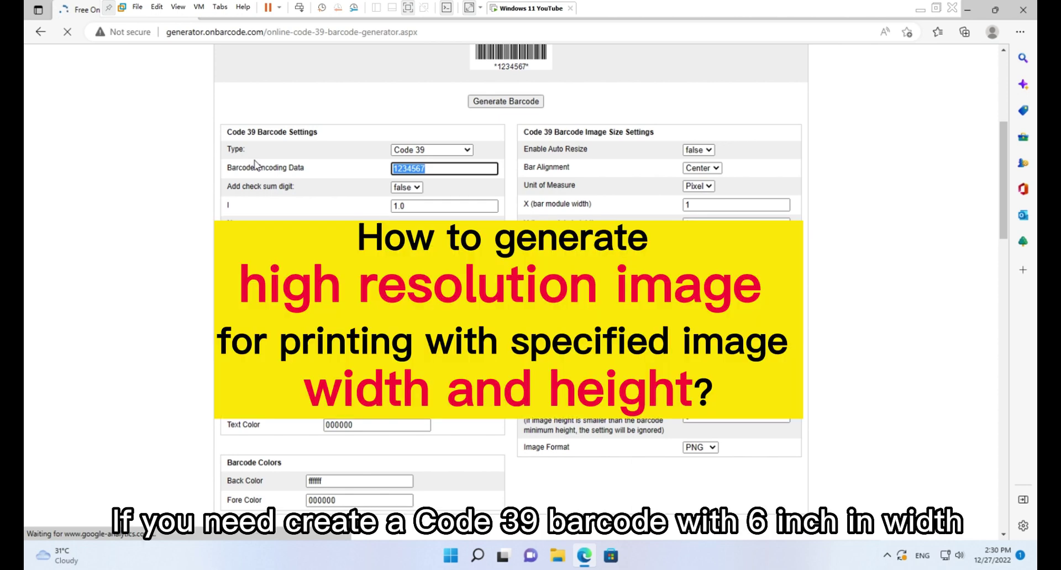
Step: Replace the sample encoding data 1234567 with 123456
{"action": "type", "text": "1"}
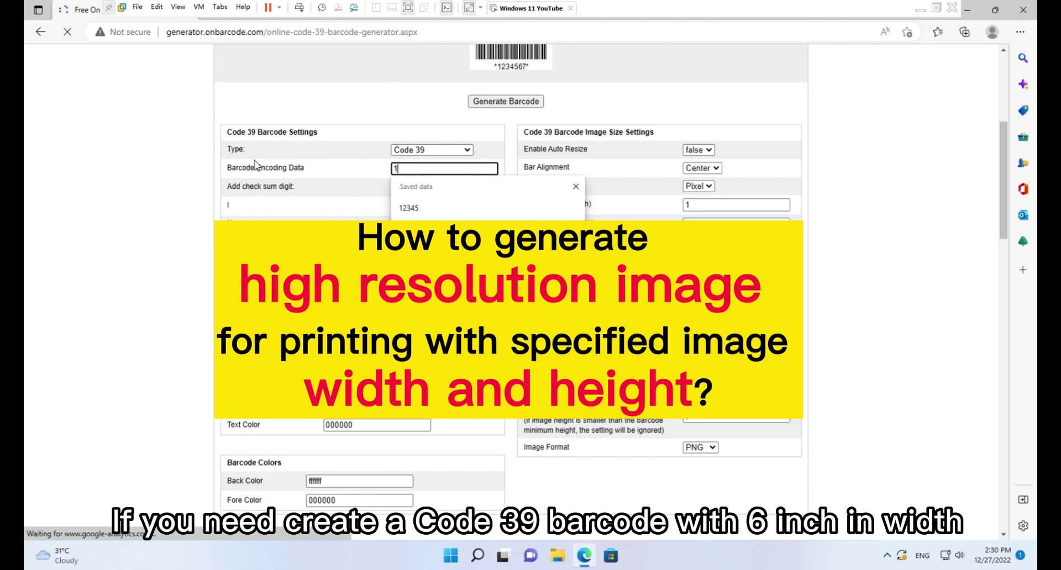
{"action": "type", "text": "2"}
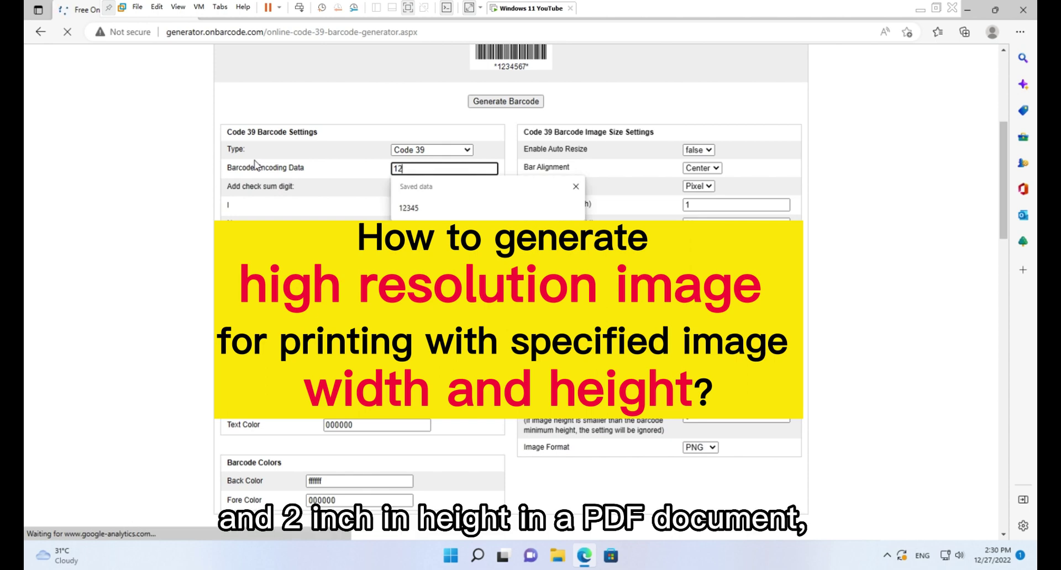
{"action": "type", "text": "34567"}
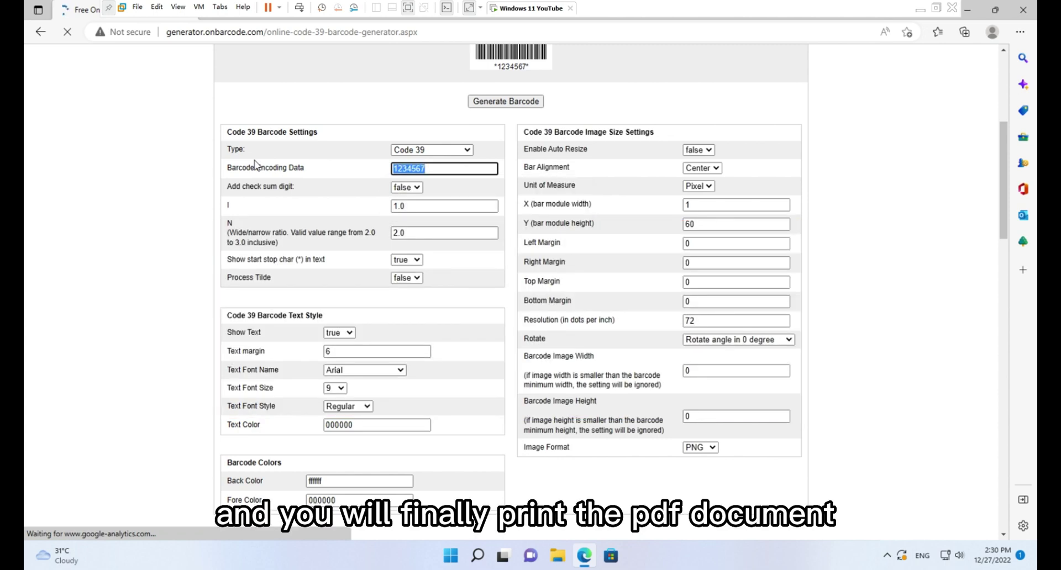
{"action": "type", "text": "1"}
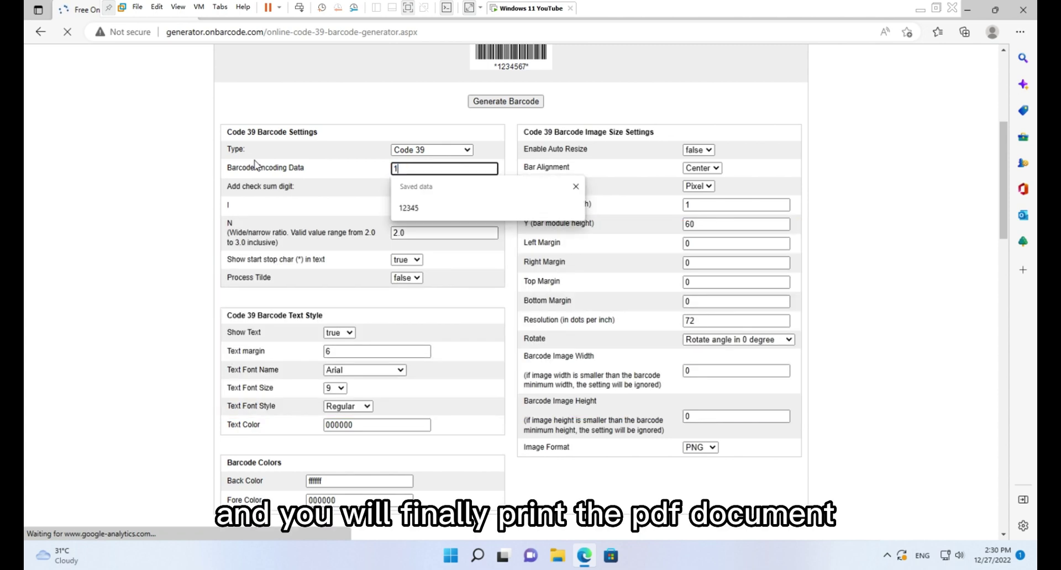
{"action": "type", "text": "2"}
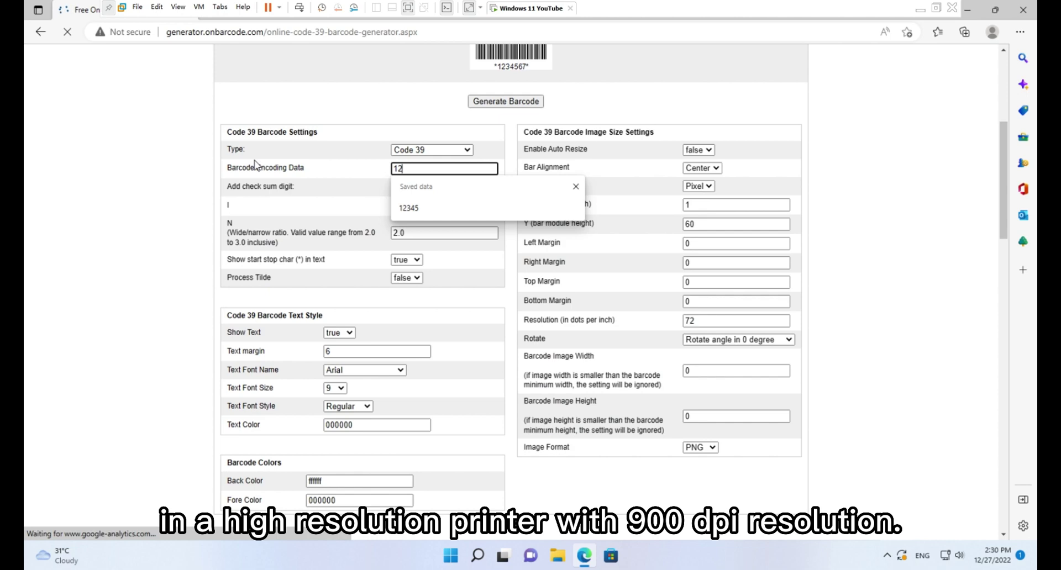
{"action": "type", "text": "3"}
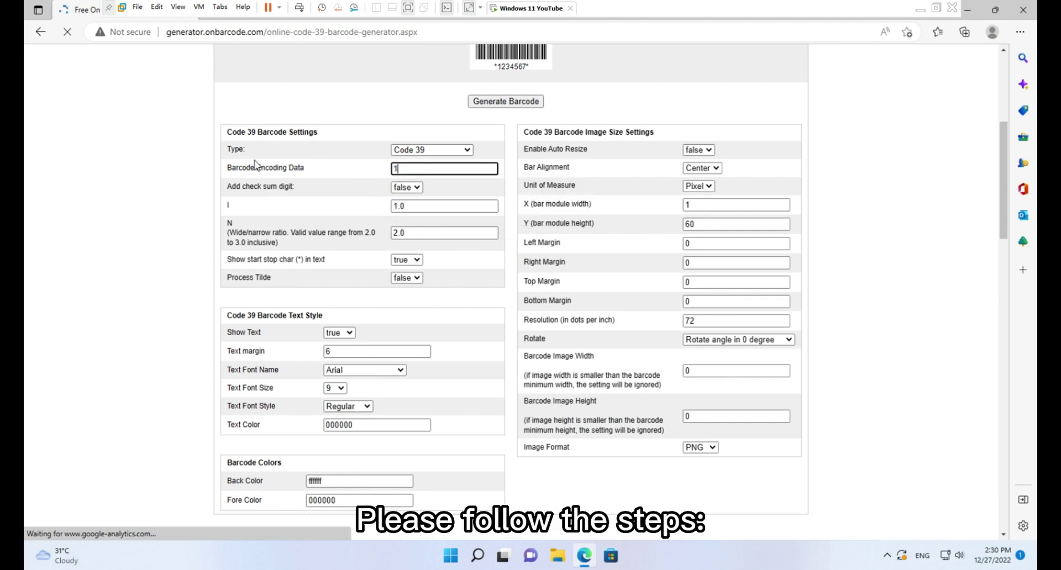
{"action": "type", "text": "234"}
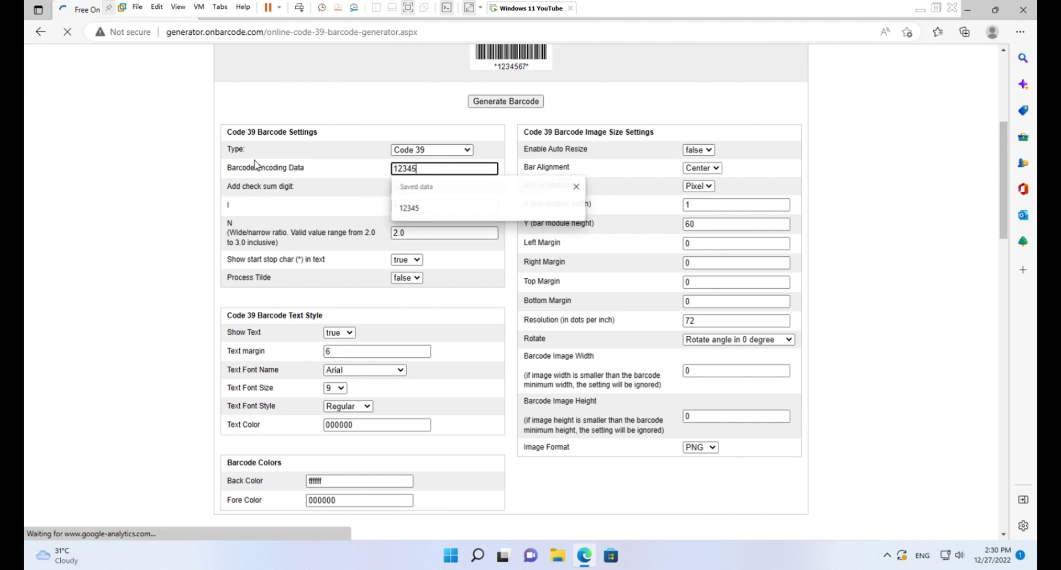
{"action": "type", "text": "5"}
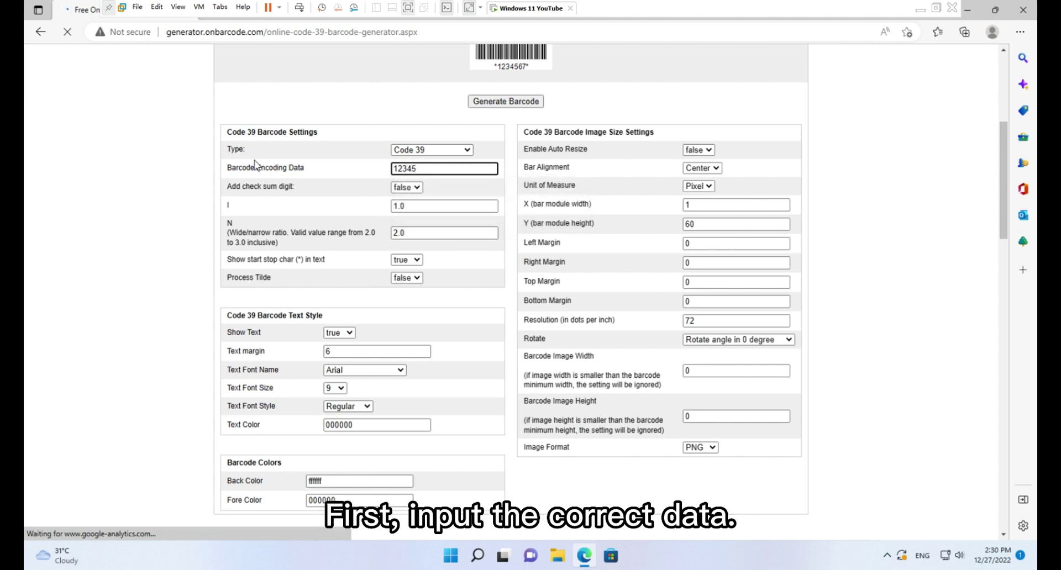
{"action": "type", "text": "6"}
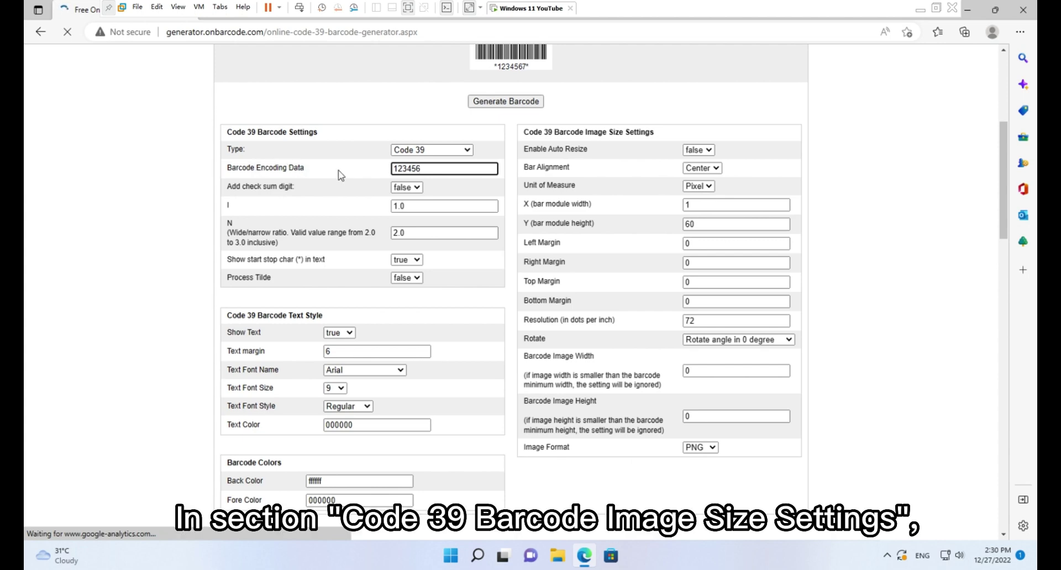
Step: Turn auto resize on, set the unit of measure to inches and resolution to 900
{"action": "left_click", "coordinate": [711, 153]}
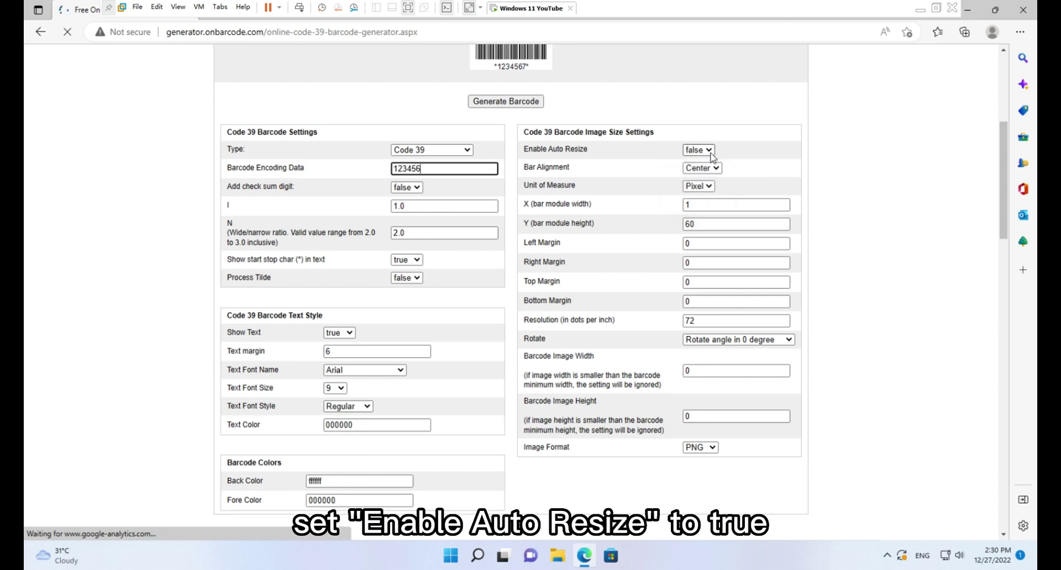
{"action": "left_click", "coordinate": [711, 153]}
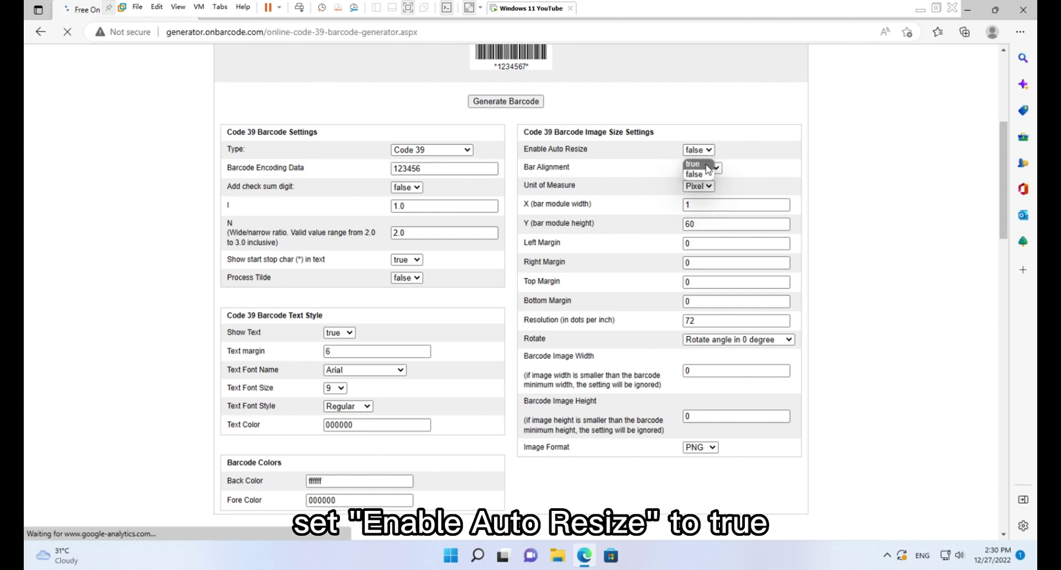
{"action": "left_click", "coordinate": [699, 165]}
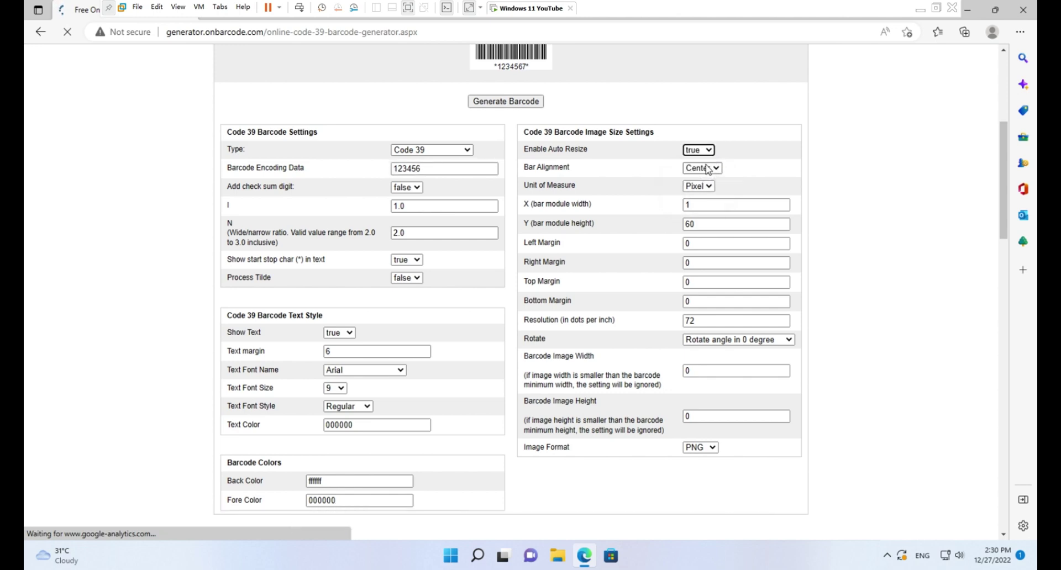
{"action": "left_click", "coordinate": [710, 188]}
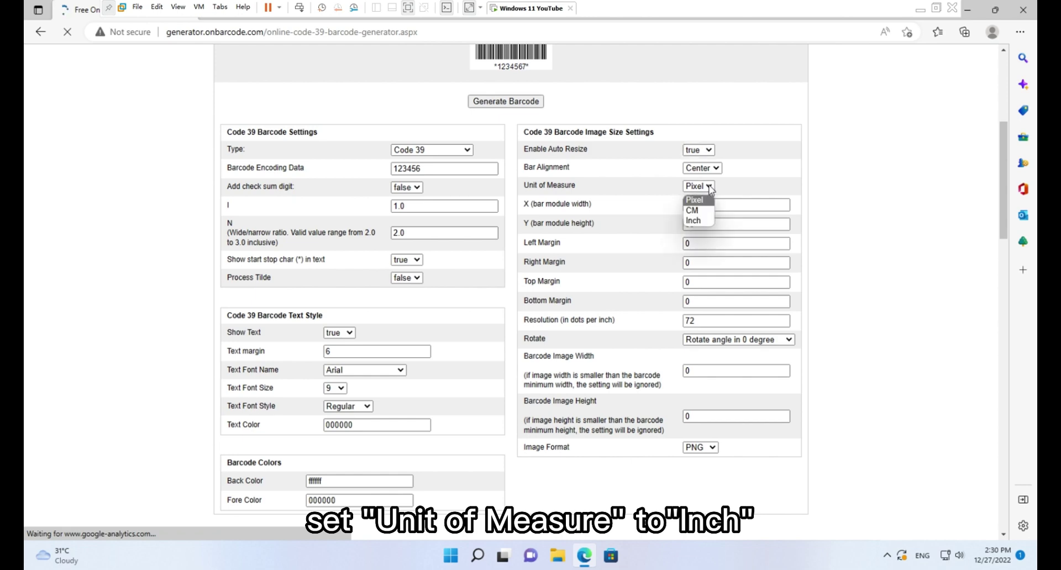
{"action": "left_click", "coordinate": [710, 221]}
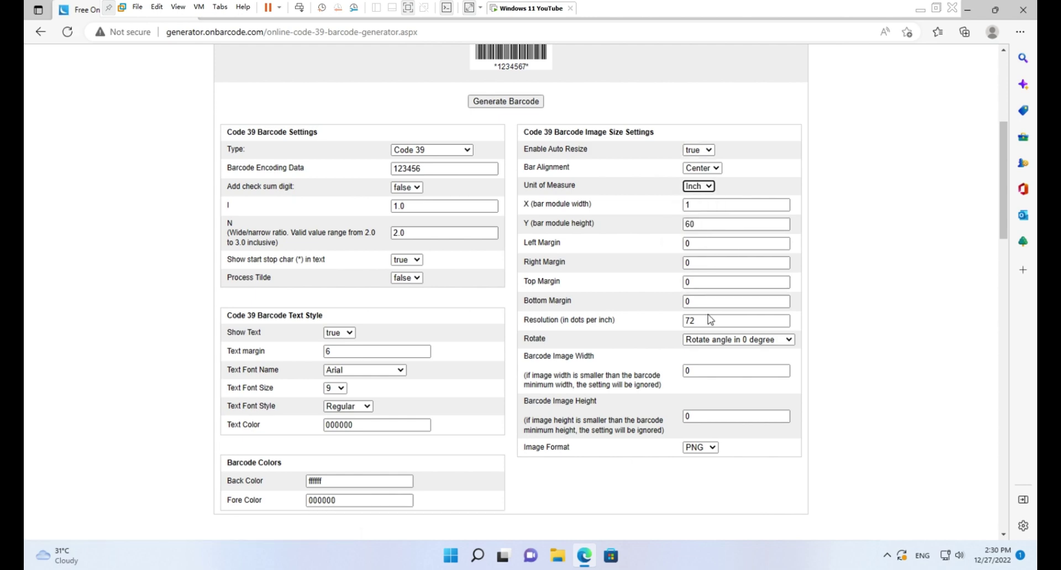
{"action": "left_click_drag", "start_coordinate": [701, 321], "coordinate": [651, 327]}
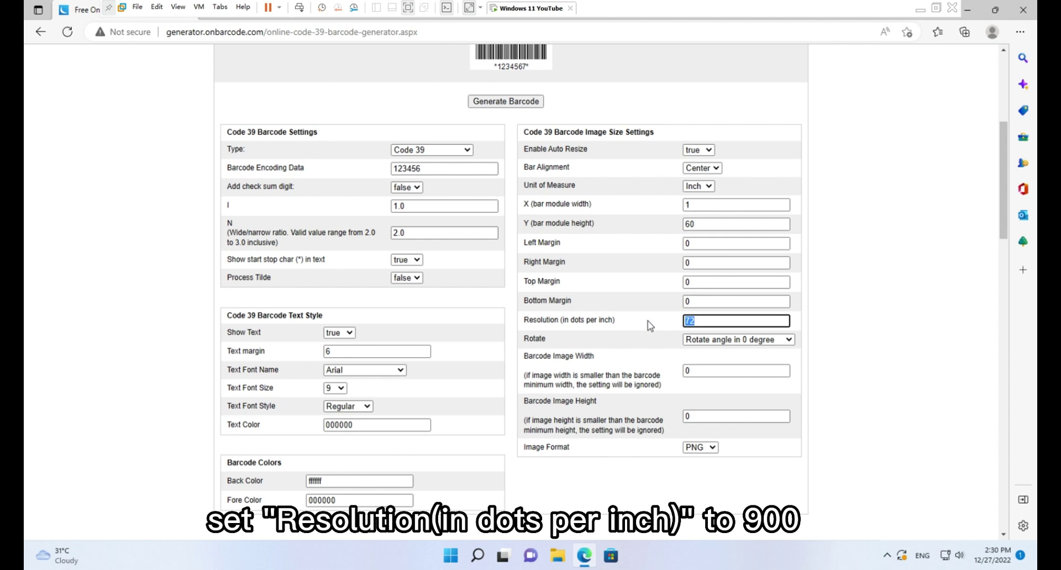
{"action": "type", "text": "900"}
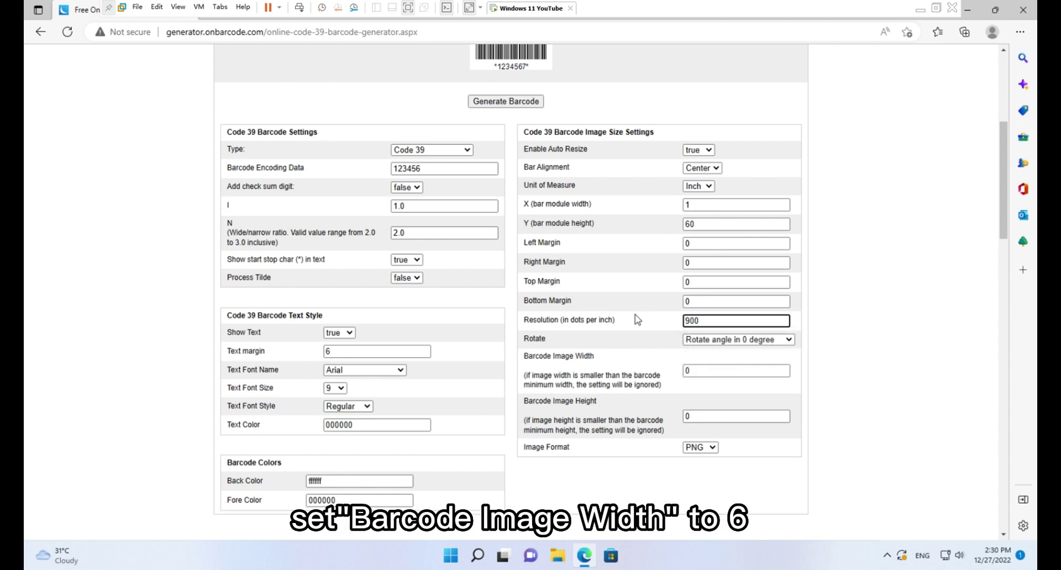
Step: Set the barcode image size to 6 × 2 inches with PNG format
{"action": "left_click", "coordinate": [696, 371]}
{"action": "key", "text": "BackSpace"}
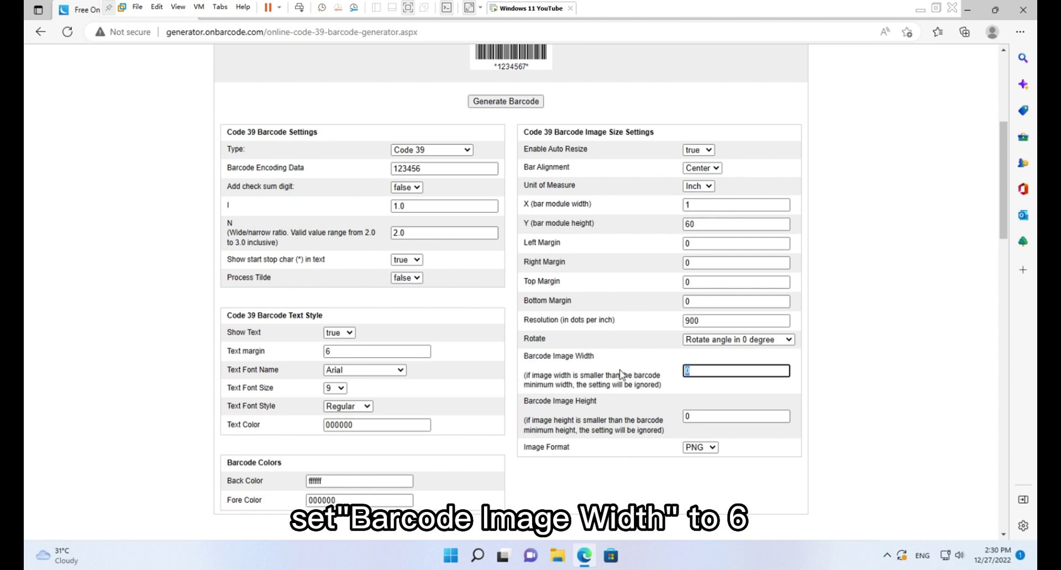
{"action": "type", "text": "6"}
{"action": "key", "text": "Tab"}
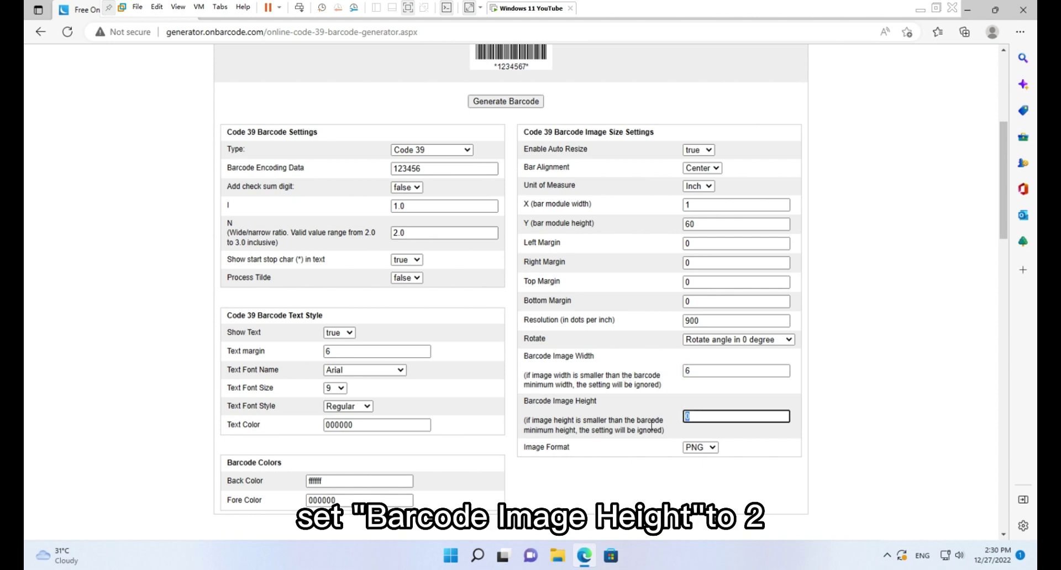
{"action": "type", "text": "2"}
{"action": "left_click", "coordinate": [701, 448]}
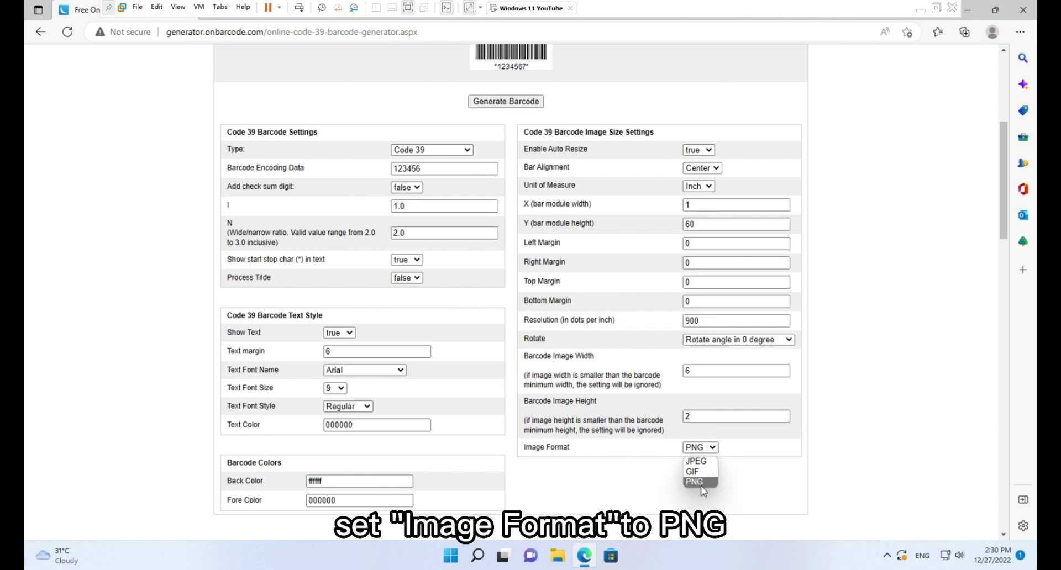
{"action": "left_click", "coordinate": [695, 482]}
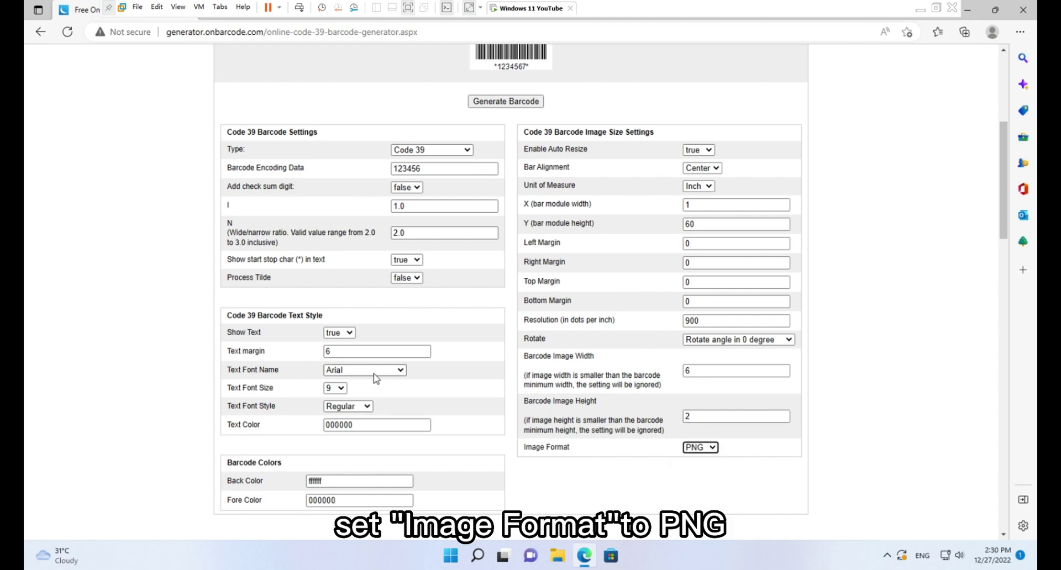
Step: Change the text margin to 0.1
{"action": "double_click", "coordinate": [375, 354]}
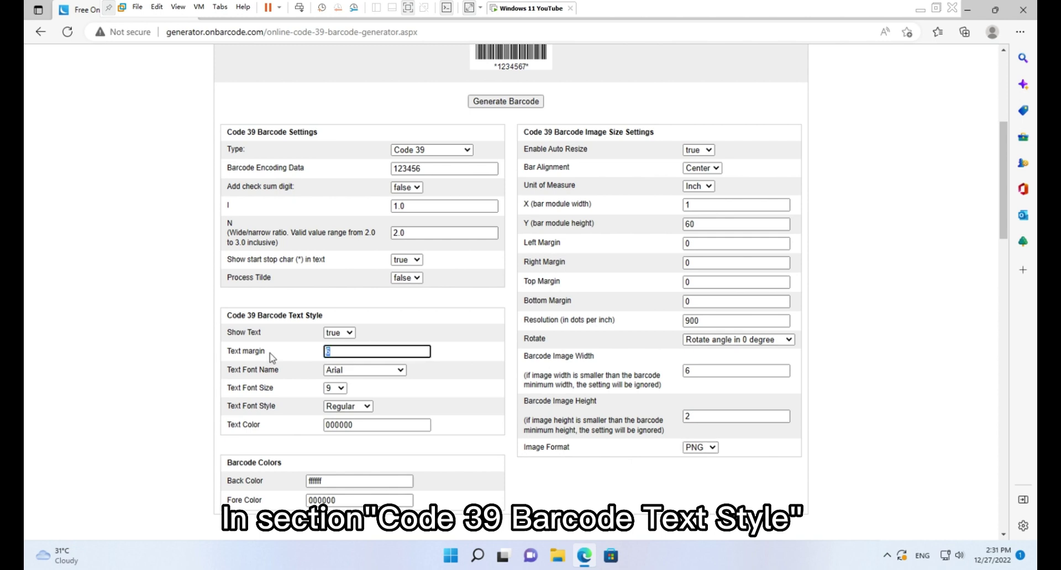
{"action": "type", "text": "0.1"}
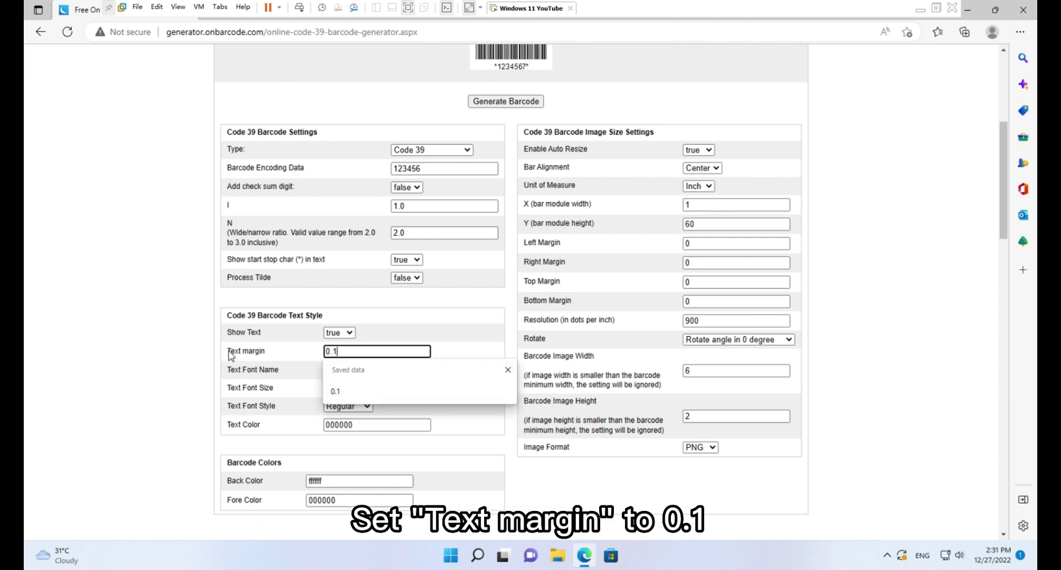
{"action": "key", "text": "Escape"}
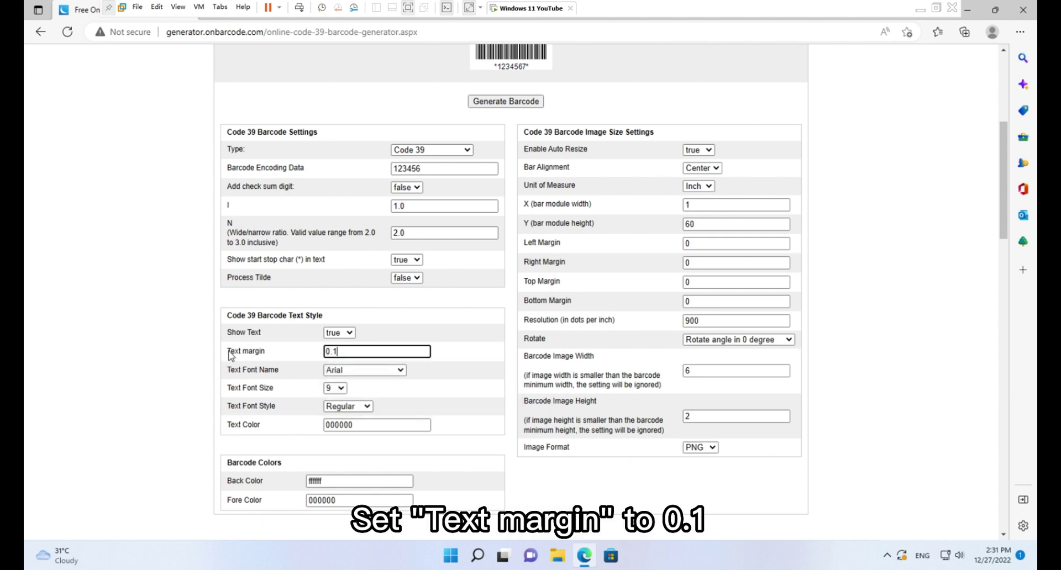
{"action": "left_click", "coordinate": [174, 372]}
{"action": "scroll", "coordinate": [497, 248], "scroll_direction": "up", "scroll_amount": 1}
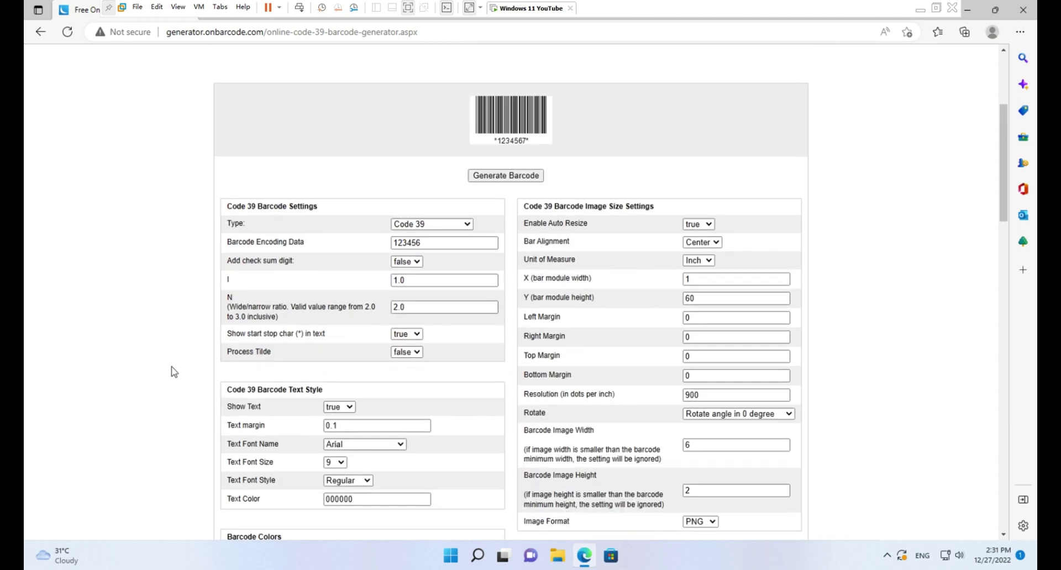
Step: Regenerate the barcode and save the image to the Desktop as code39.png, file type All files
{"action": "left_click", "coordinate": [530, 177]}
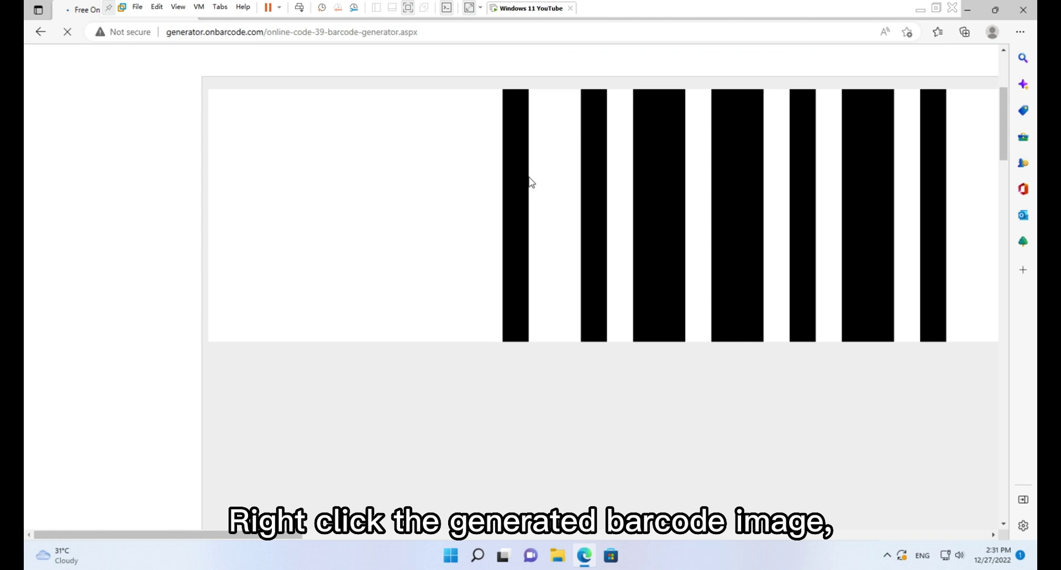
{"action": "right_click", "coordinate": [427, 243]}
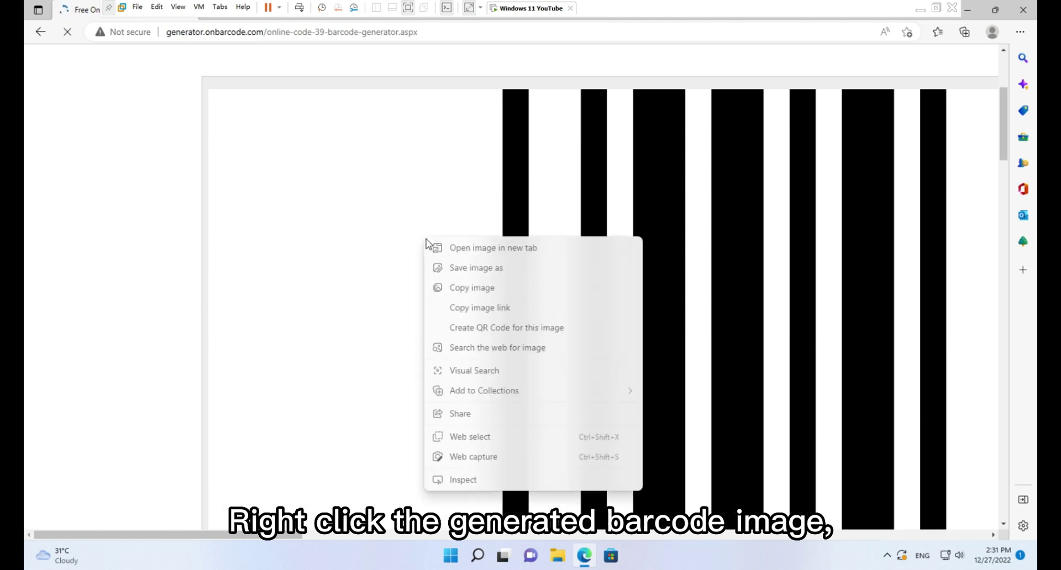
{"action": "left_click", "coordinate": [488, 271]}
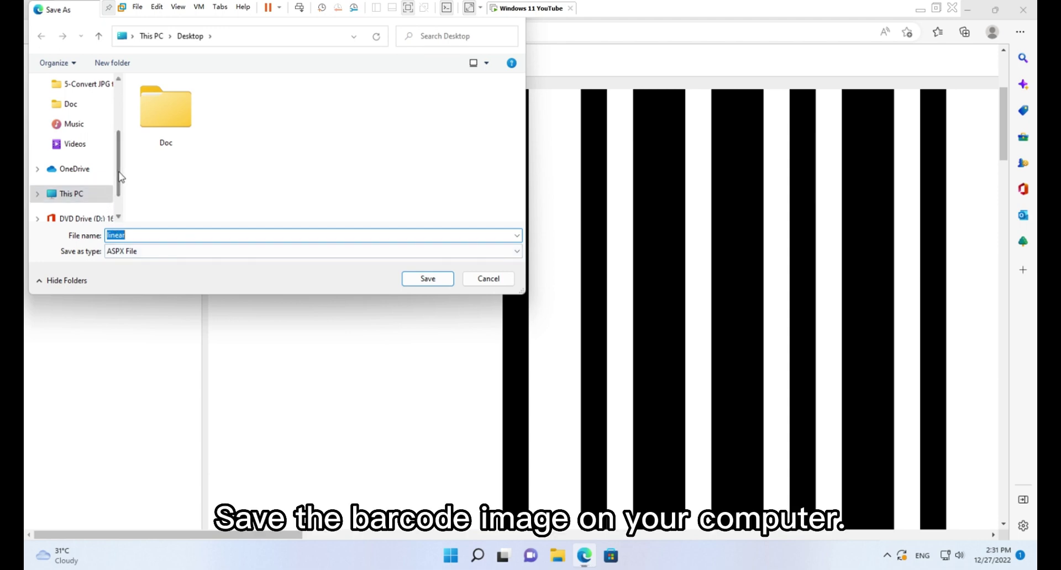
{"action": "left_click_drag", "start_coordinate": [120, 177], "coordinate": [136, 127]}
{"action": "left_click", "coordinate": [94, 110]}
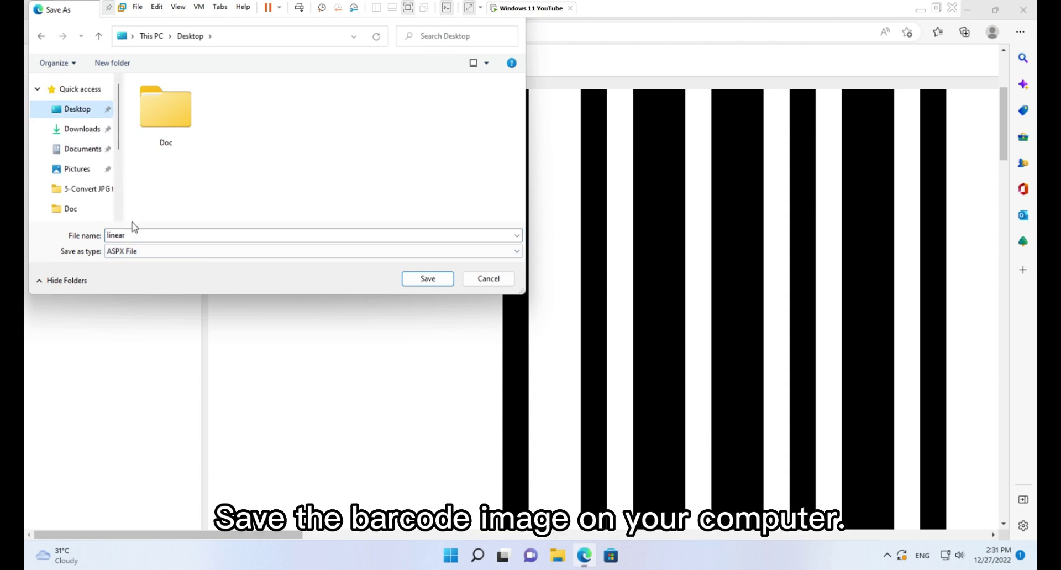
{"action": "left_click", "coordinate": [143, 236]}
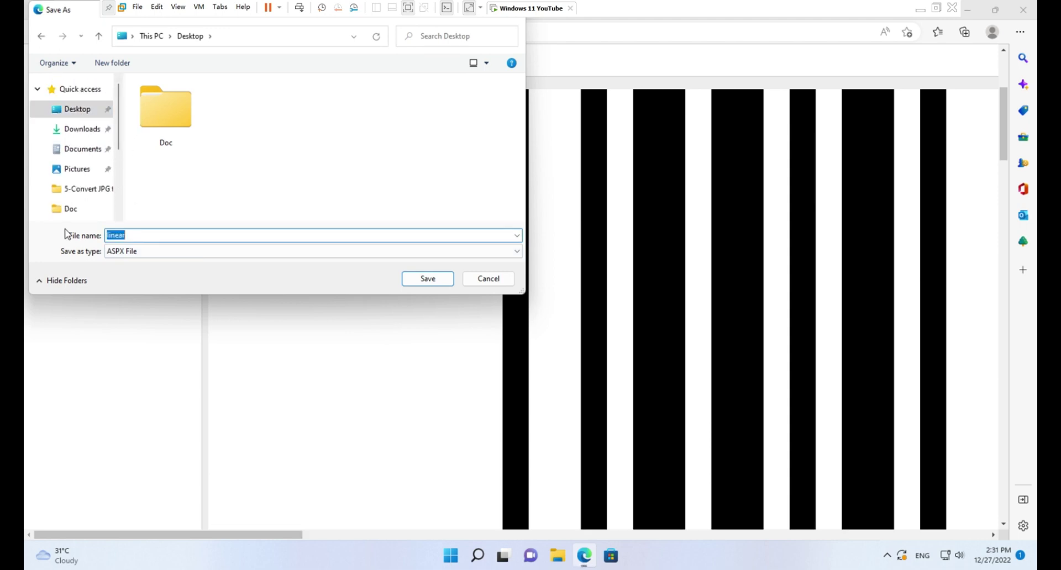
{"action": "type", "text": "code39.png"}
{"action": "left_click", "coordinate": [138, 251]}
{"action": "left_click", "coordinate": [138, 264]}
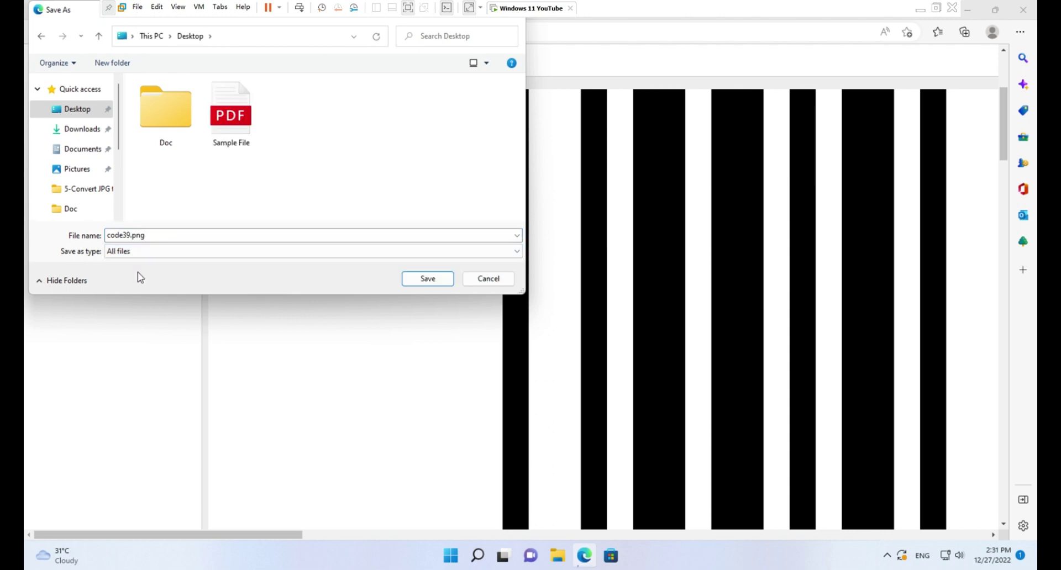
{"action": "left_click", "coordinate": [428, 279]}
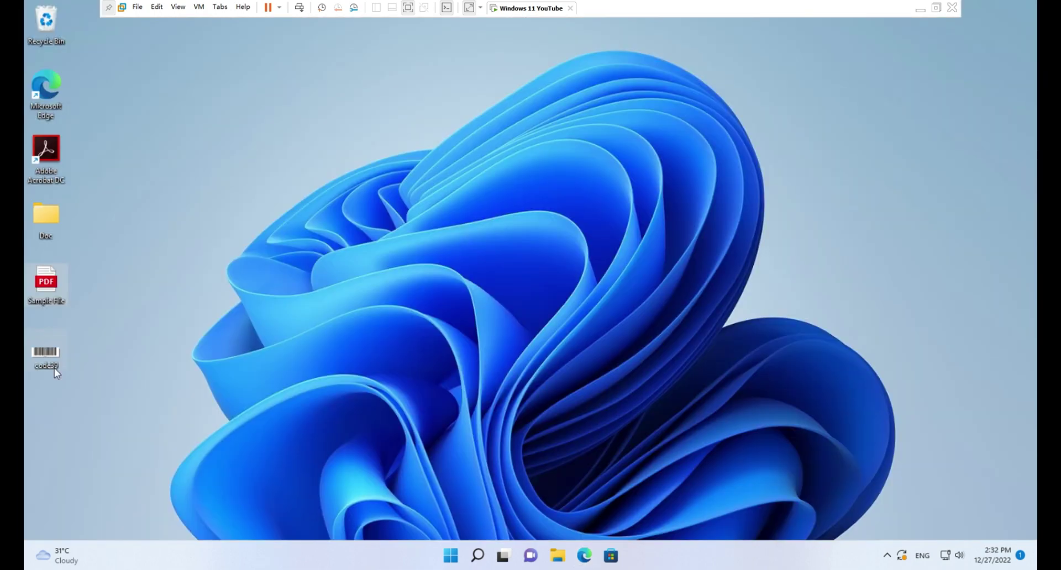
{"action": "mouse_move", "coordinate": [54, 368]}
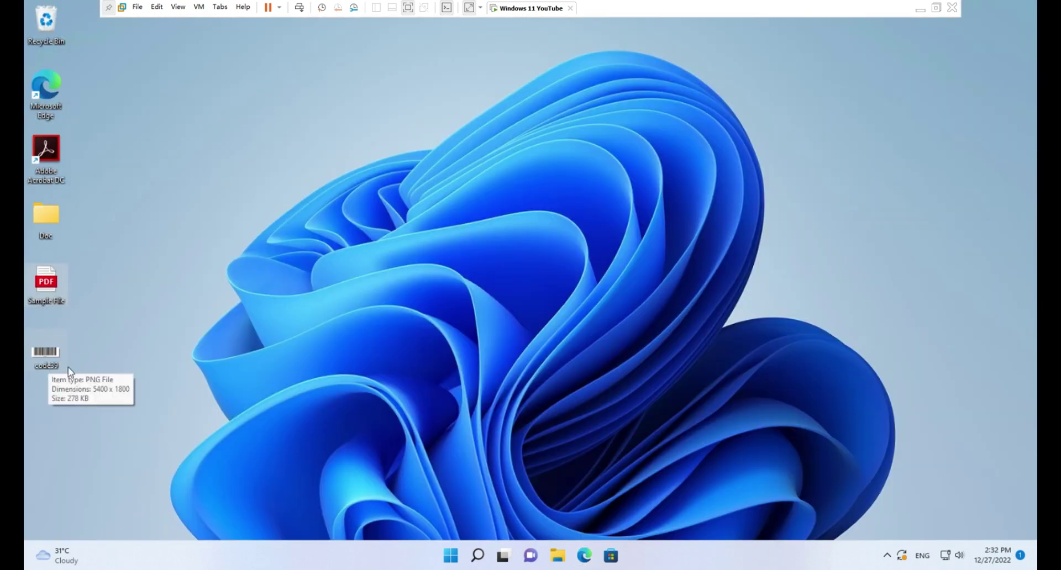
Step: Open Sample File.pdf from the Desktop with Adobe Acrobat DC
{"action": "right_click", "coordinate": [53, 302]}
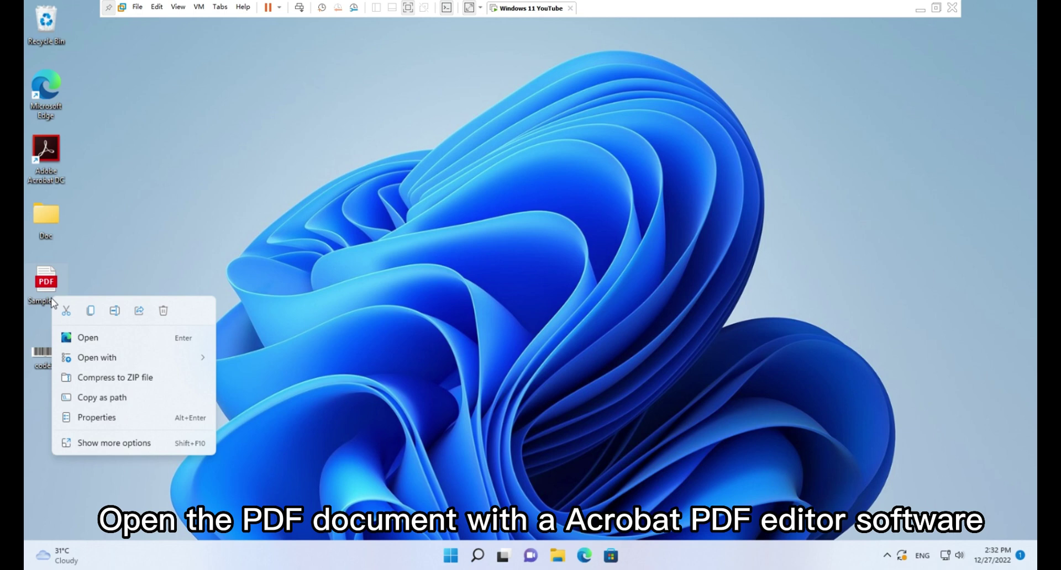
{"action": "mouse_move", "coordinate": [151, 362]}
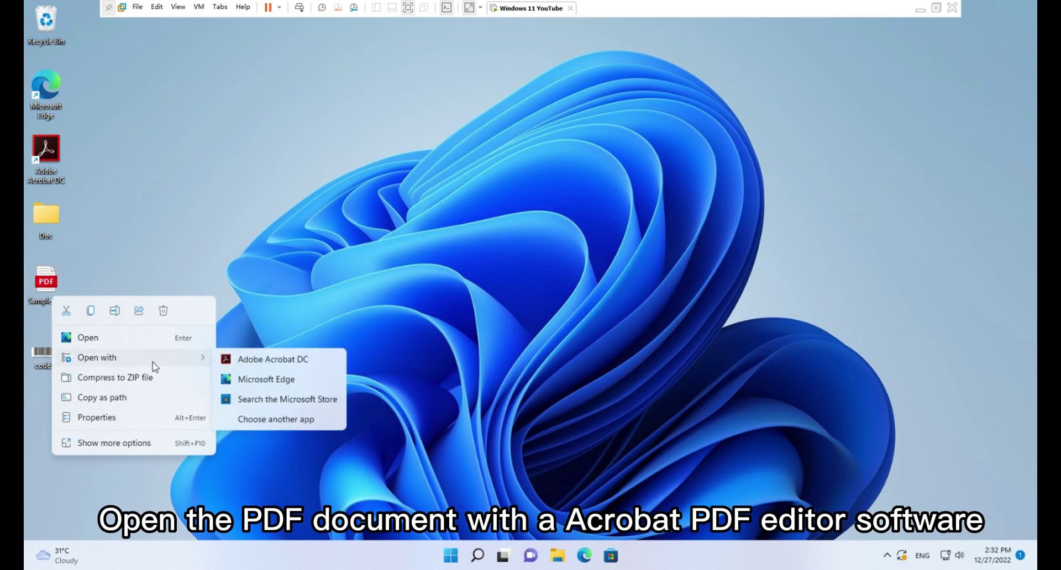
{"action": "left_click", "coordinate": [268, 361]}
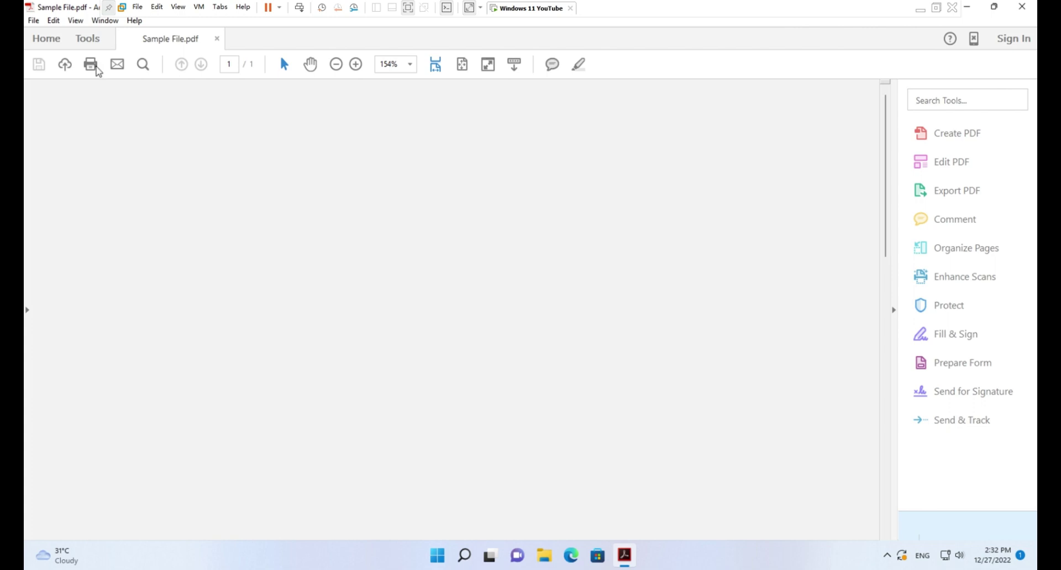
Step: Using Edit PDF's Add Image, place the code39 barcode near the page's top-left
{"action": "left_click", "coordinate": [88, 40]}
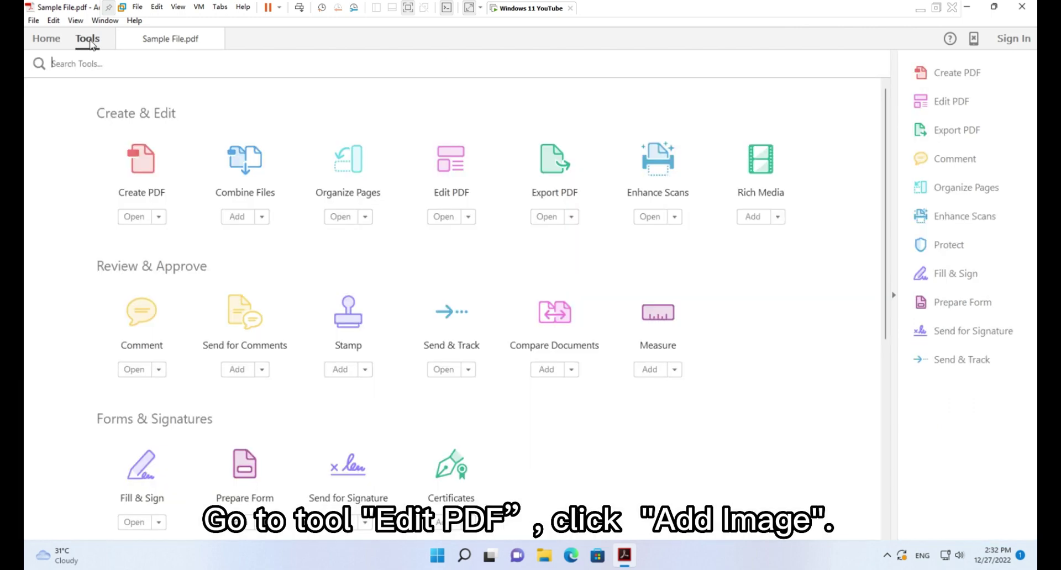
{"action": "left_click", "coordinate": [452, 185]}
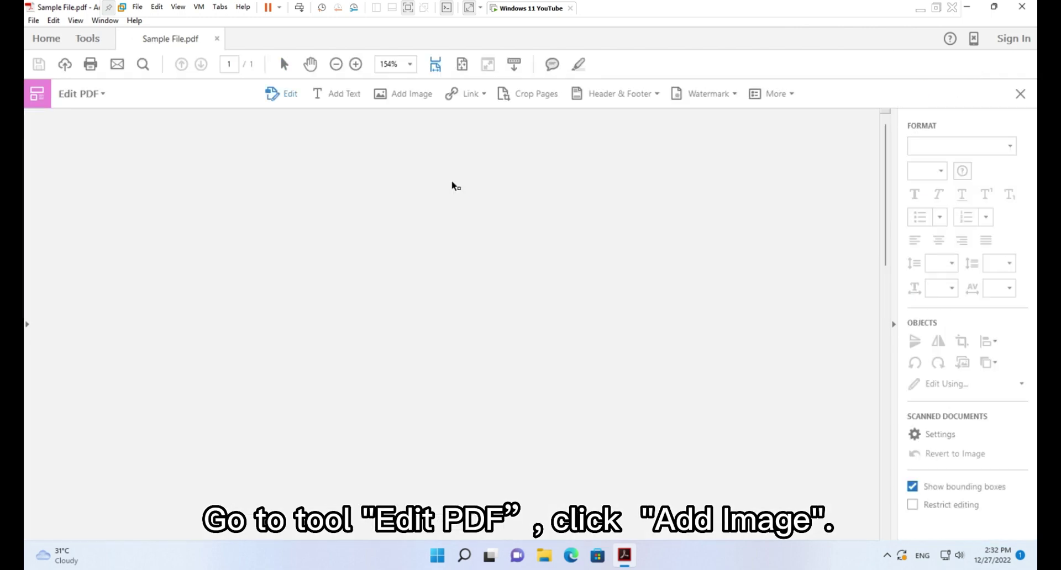
{"action": "left_click", "coordinate": [407, 98]}
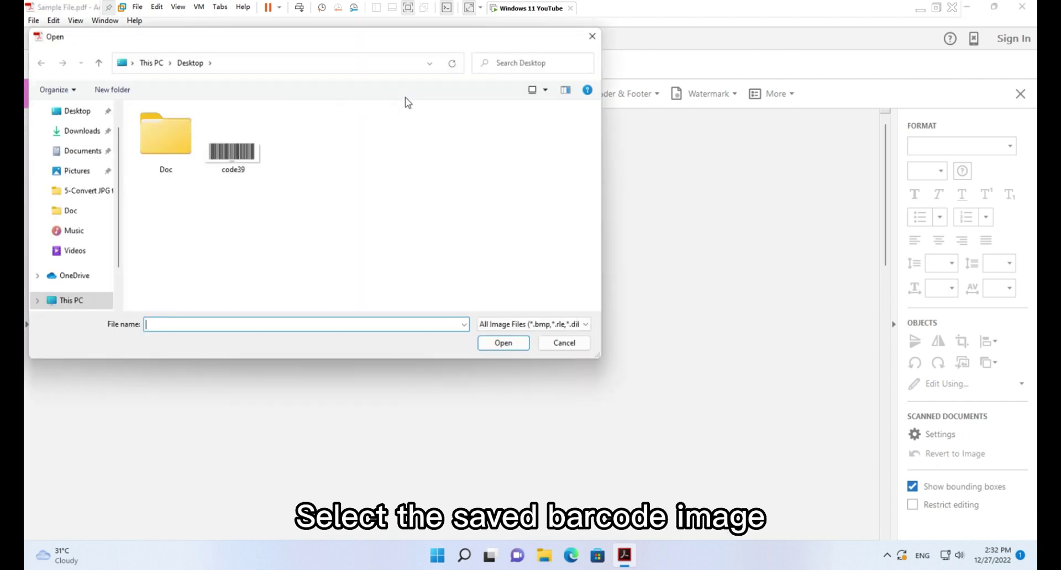
{"action": "double_click", "coordinate": [232, 152]}
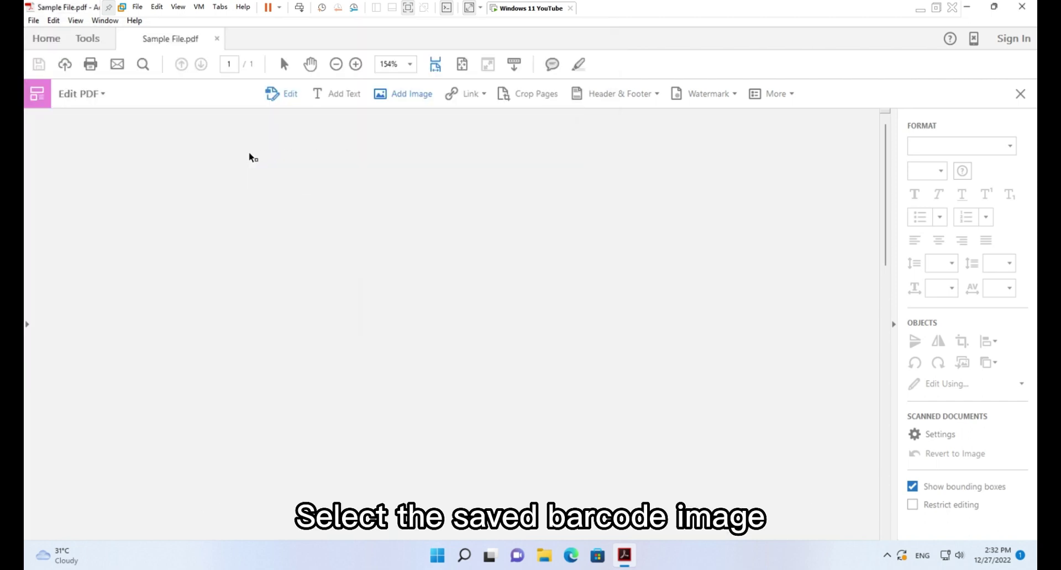
{"action": "left_click", "coordinate": [171, 280]}
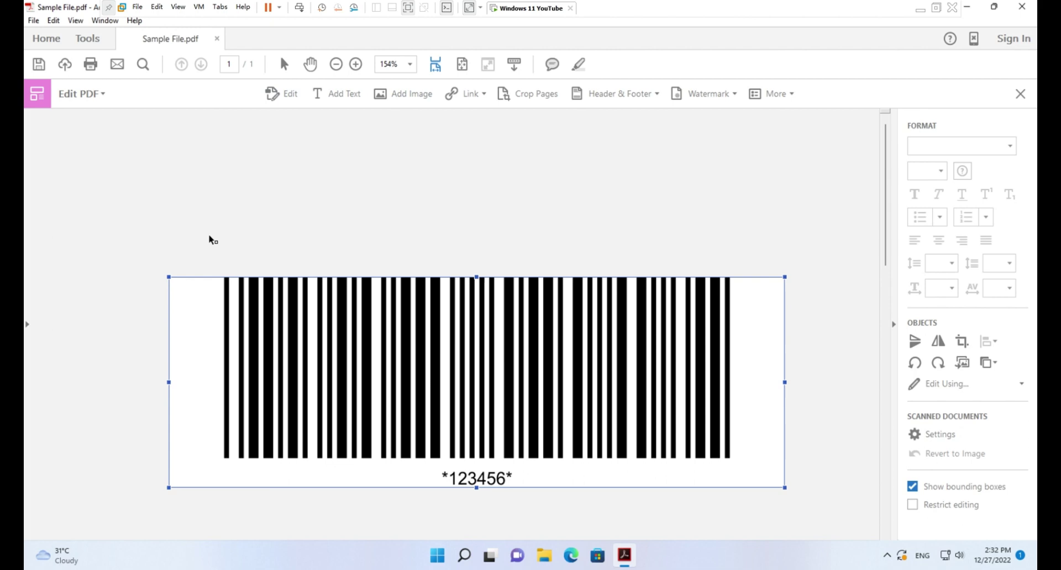
Step: Measure the barcode from left to right edge with the Measuring Tool, showing 6 in
{"action": "left_click", "coordinate": [88, 38]}
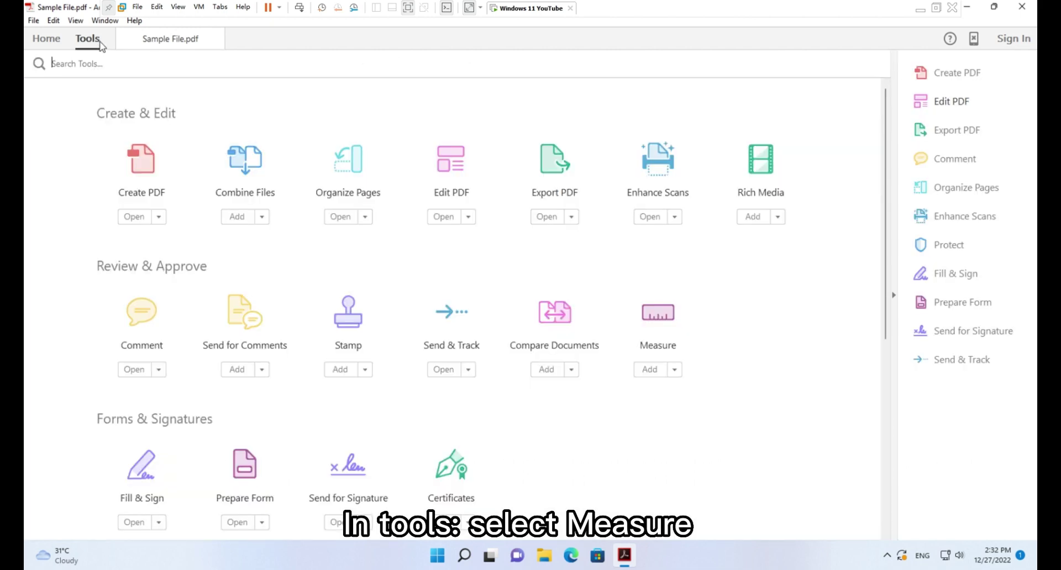
{"action": "left_click", "coordinate": [663, 323]}
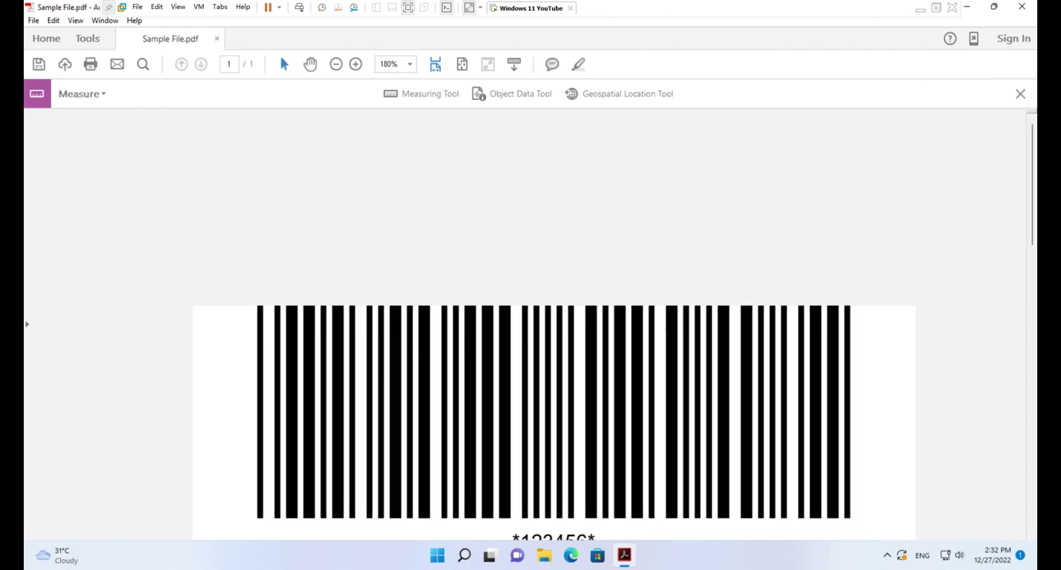
{"action": "left_click", "coordinate": [426, 96]}
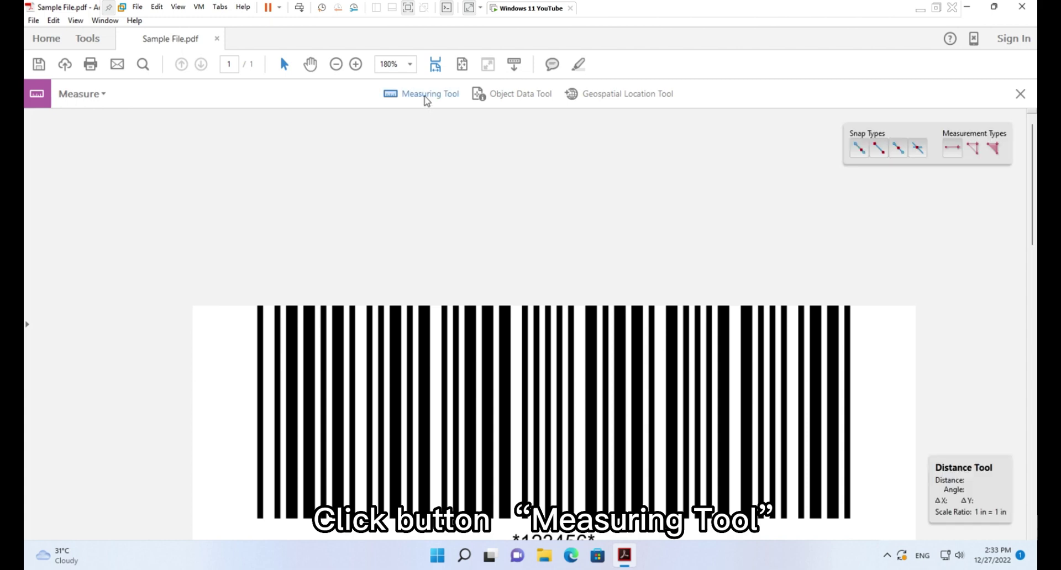
{"action": "left_click", "coordinate": [193, 307]}
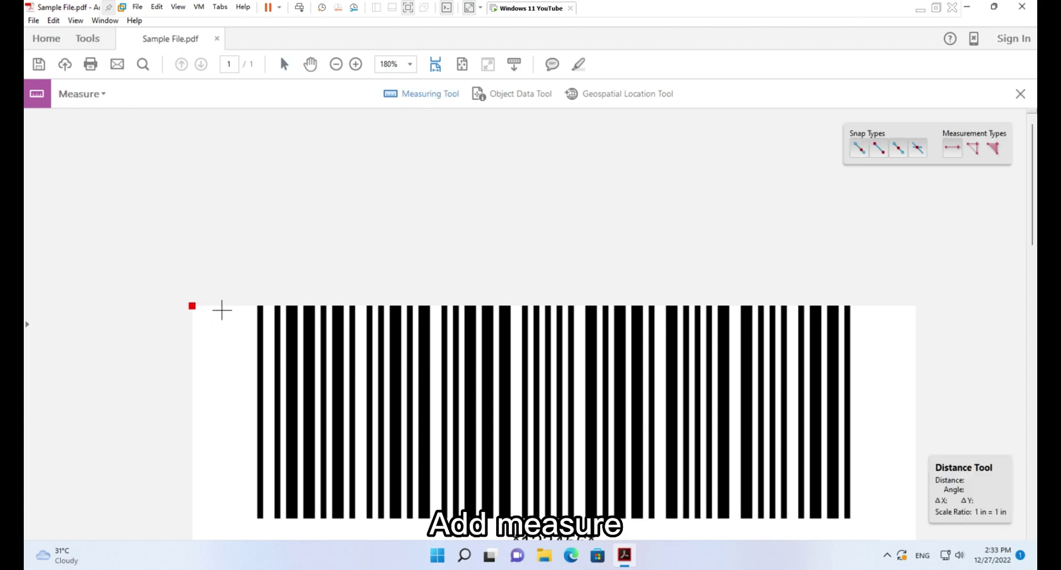
{"action": "left_click", "coordinate": [412, 291]}
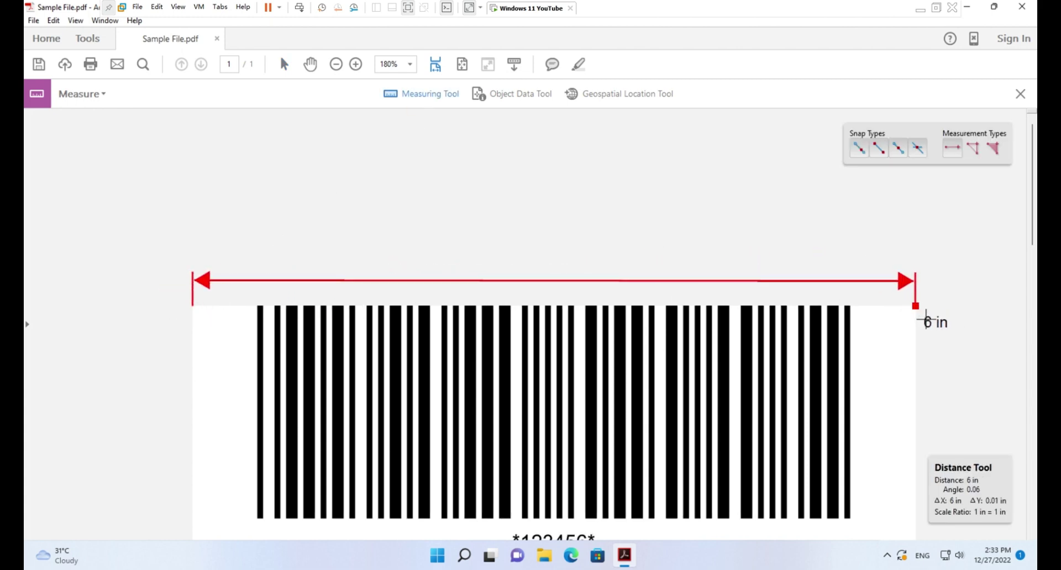
{"action": "left_click", "coordinate": [917, 329]}
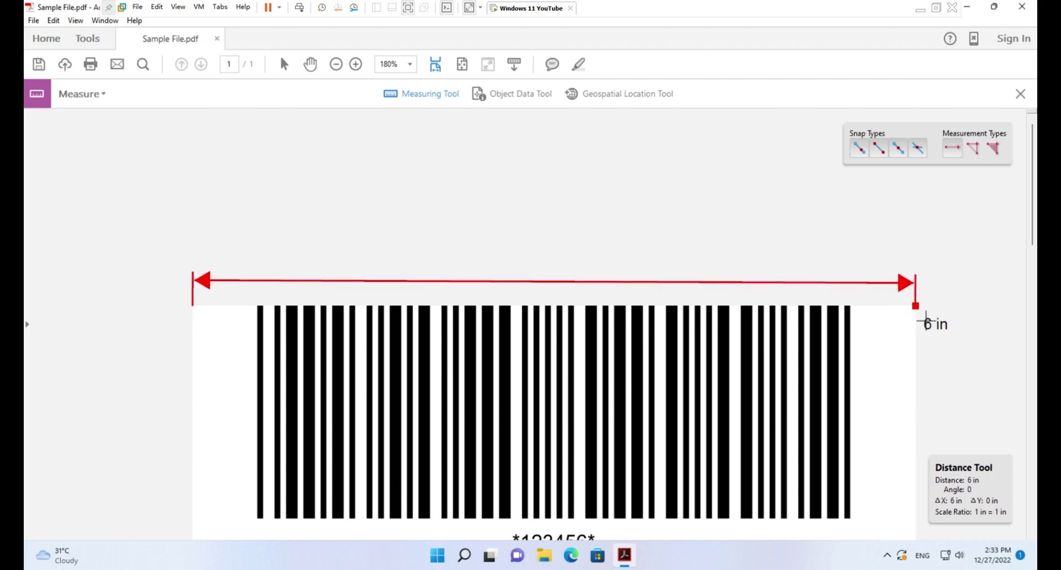
{"action": "left_click", "coordinate": [915, 256]}
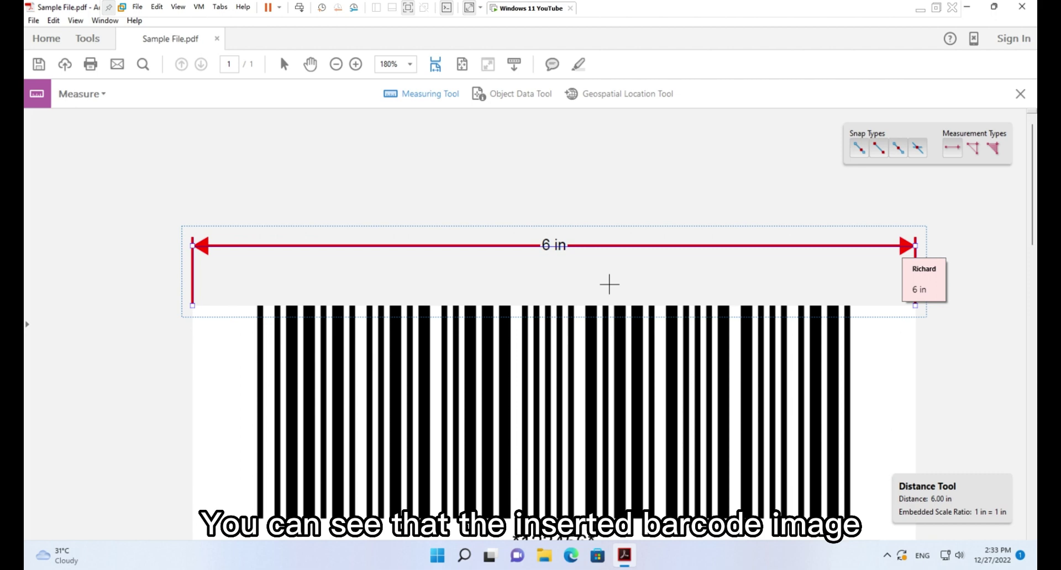
{"action": "scroll", "coordinate": [701, 300], "scroll_direction": "down", "scroll_amount": 2}
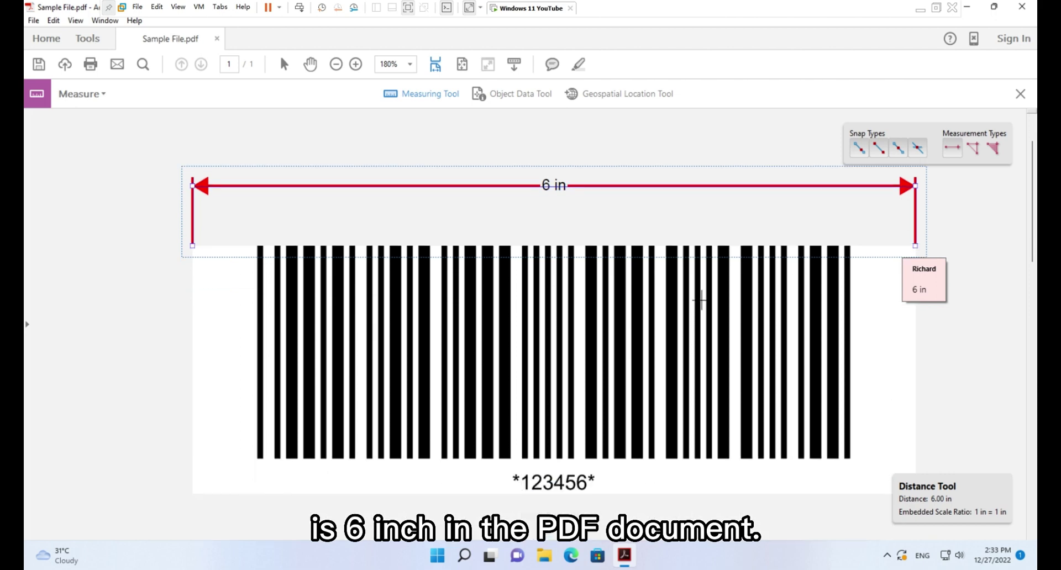